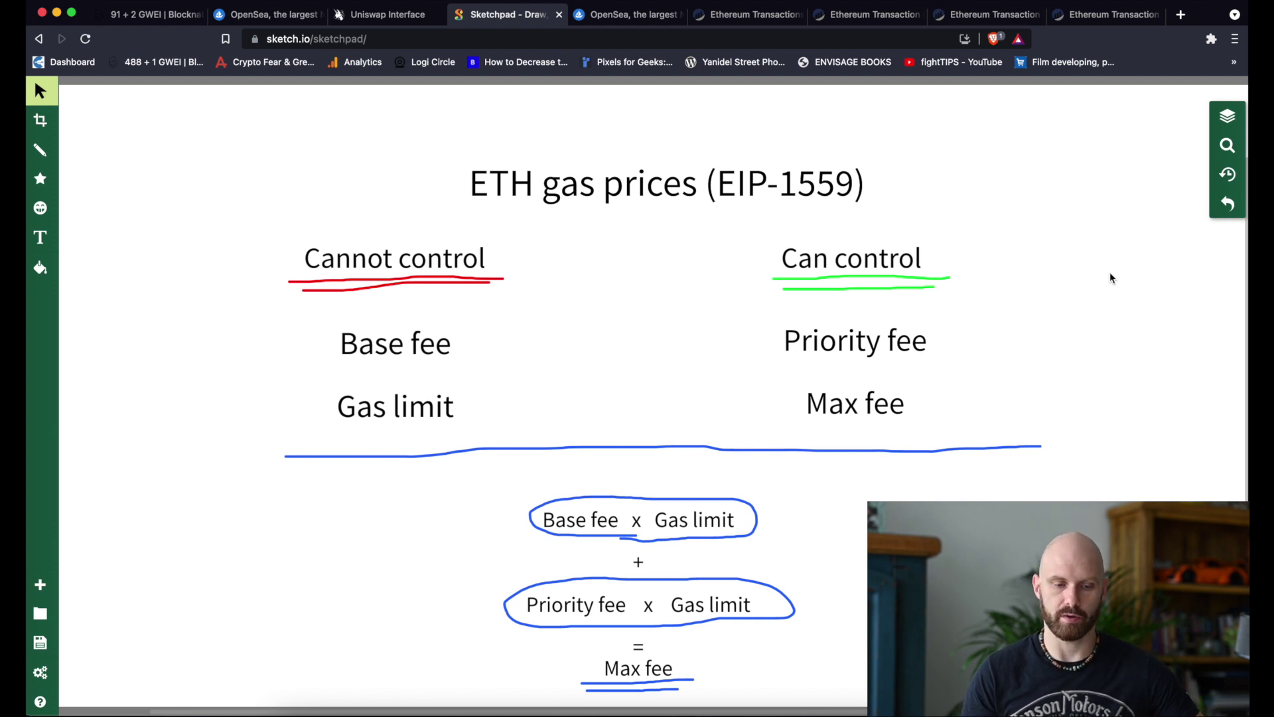
Step: Walk through the diagram's Base fee/Gas limit, Can control and Priority/Max fee groups and fee formula
{"action": "left_click", "coordinate": [494, 375]}
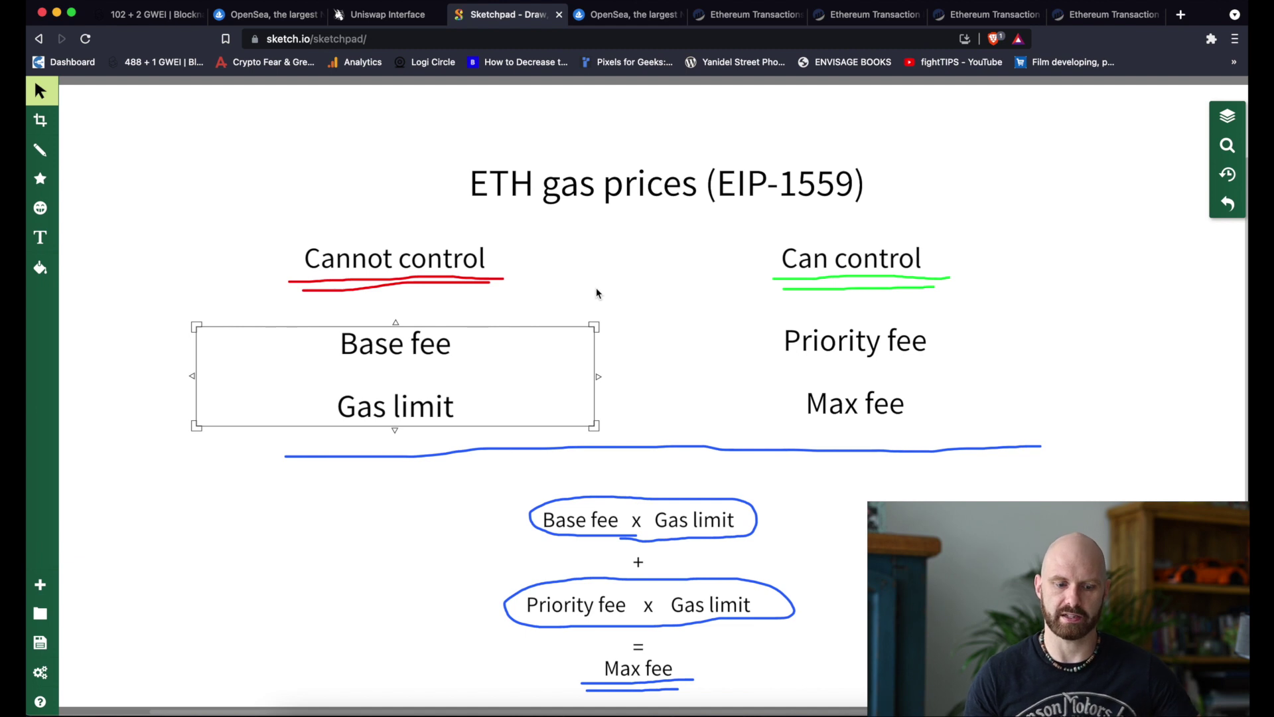
{"action": "left_click", "coordinate": [669, 245]}
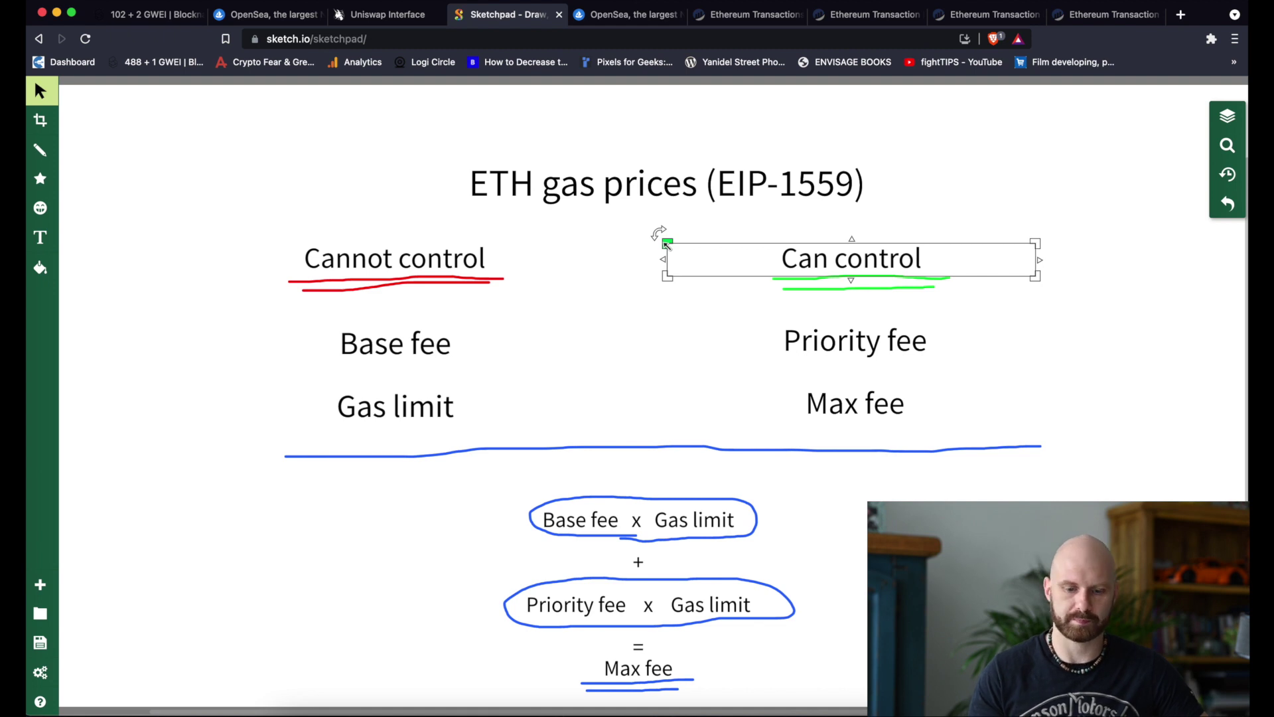
{"action": "left_click", "coordinate": [887, 391]}
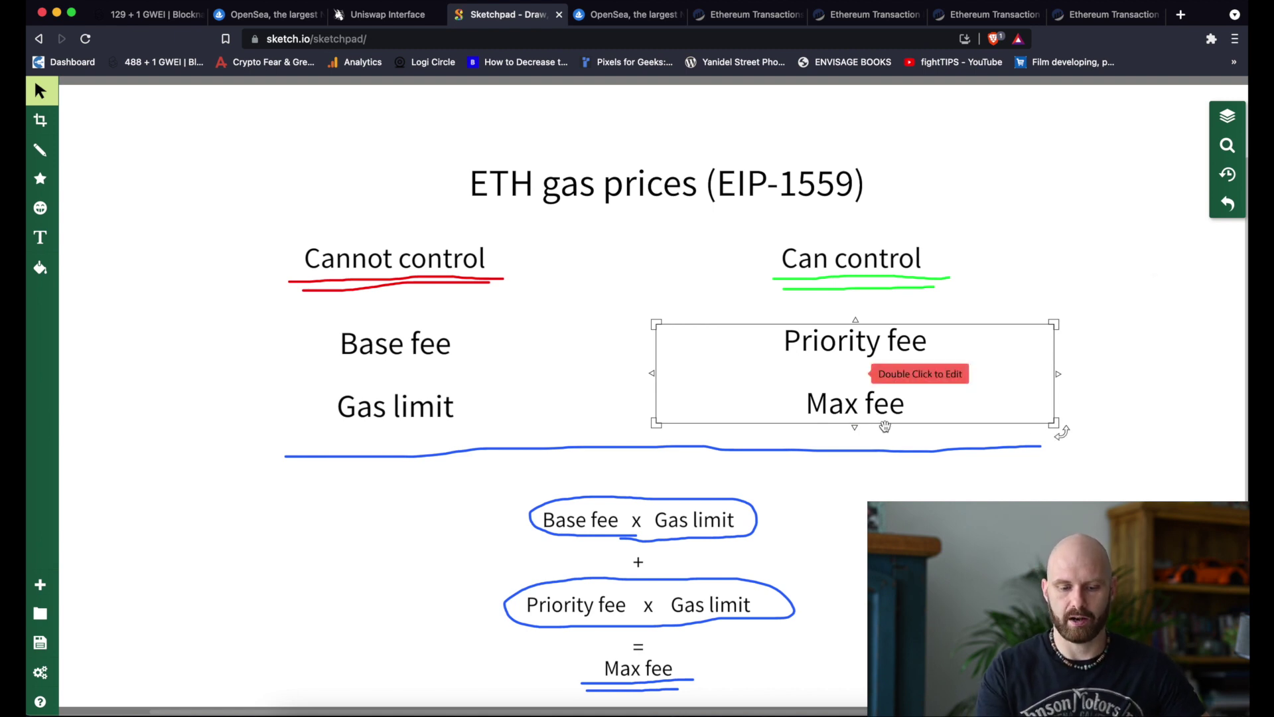
{"action": "left_click", "coordinate": [458, 548]}
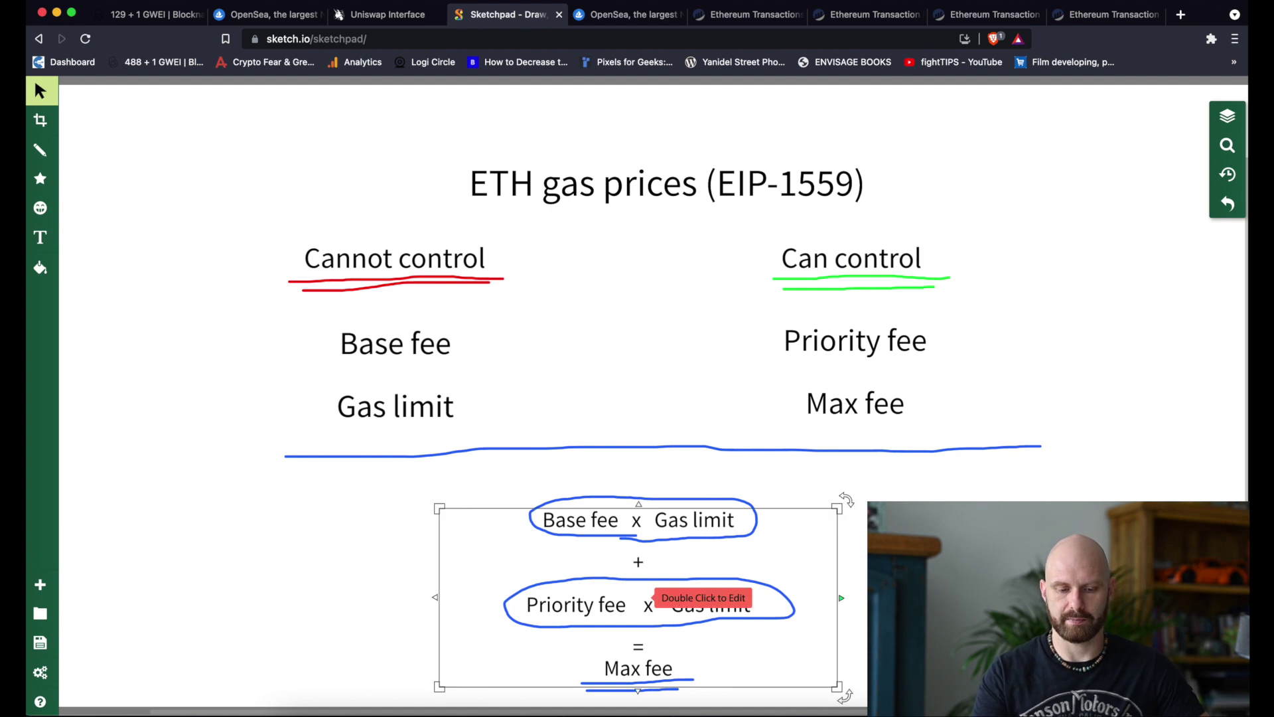
{"action": "key", "text": "Escape"}
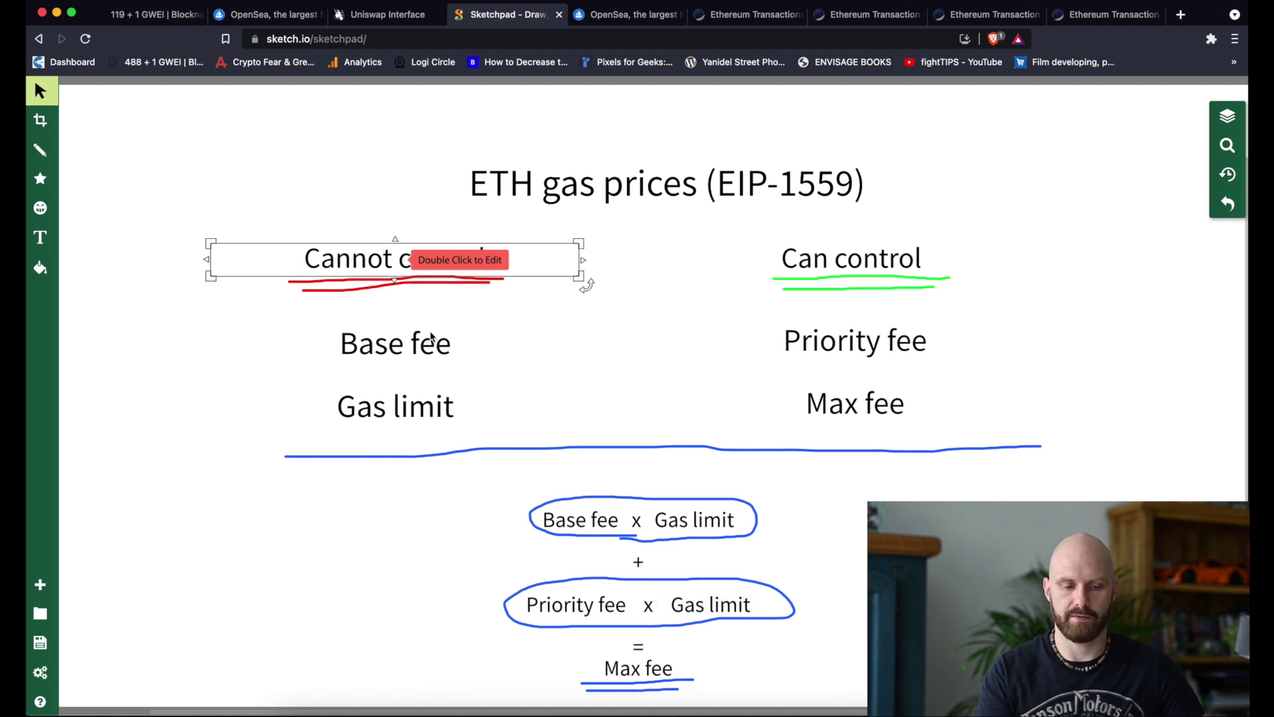
Step: Revisit the Base fee/Gas limit and Priority/Max fee groups and the bottom fee formula
{"action": "left_click", "coordinate": [431, 335]}
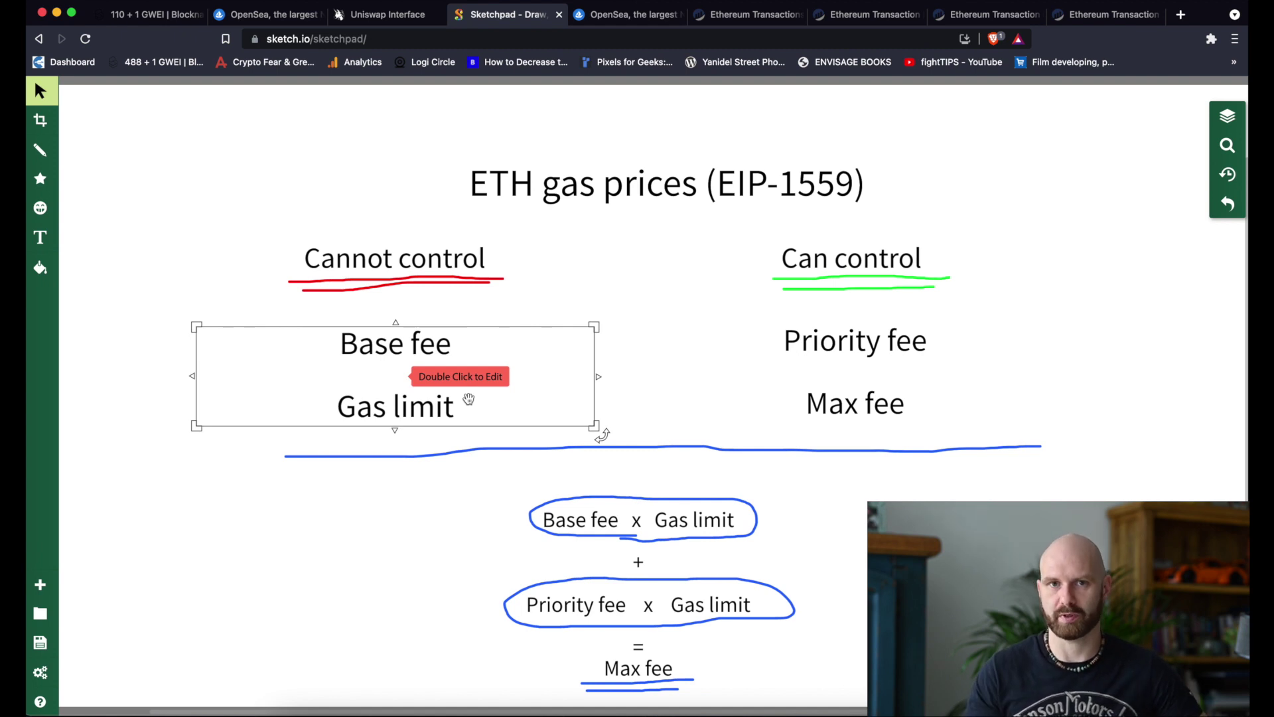
{"action": "left_click", "coordinate": [827, 343]}
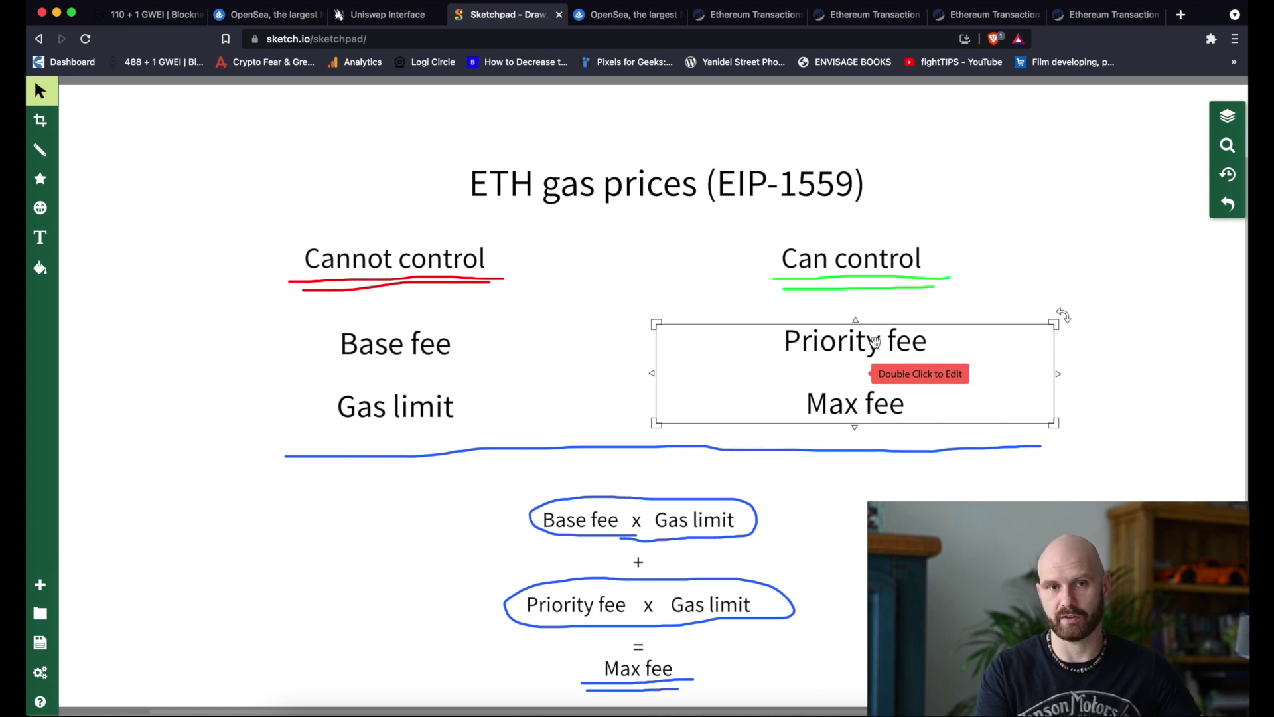
{"action": "left_click", "coordinate": [451, 406]}
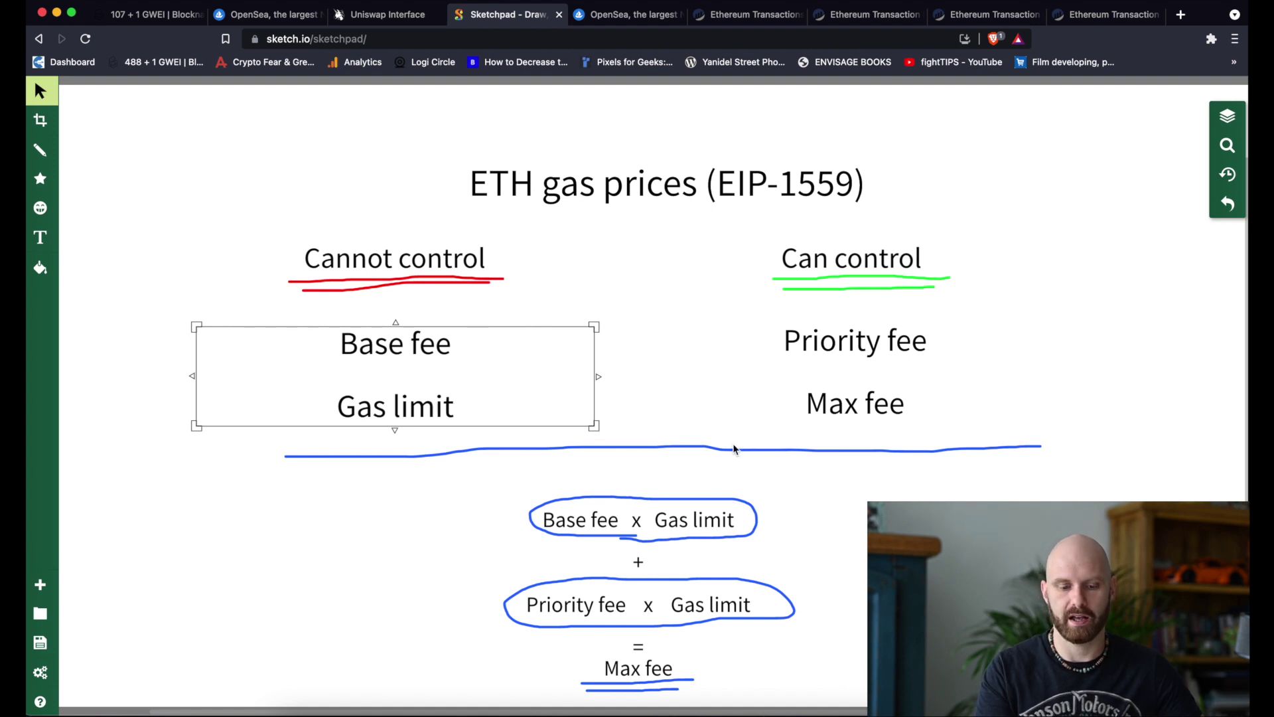
{"action": "left_click", "coordinate": [664, 597]}
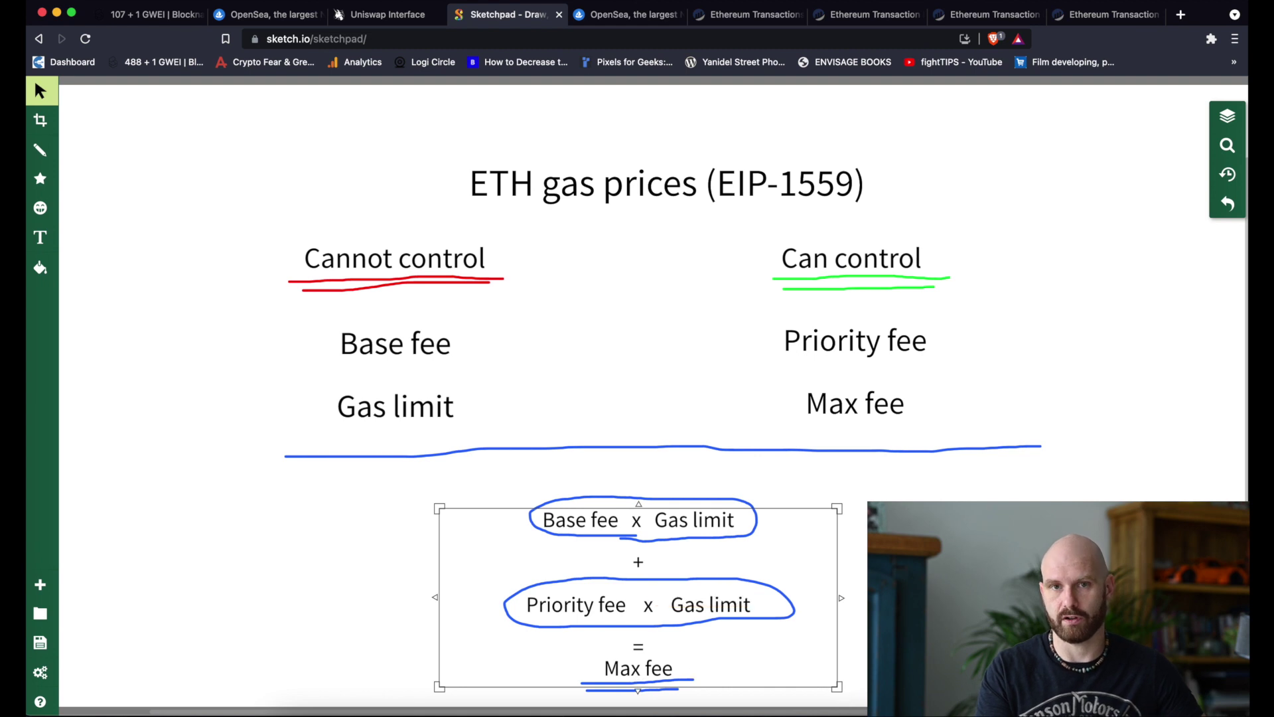
Step: Highlight the dividing line, fee terms and Cannot control heading, then view Blocknative's next-block estimates
{"action": "left_click", "coordinate": [498, 436]}
{"action": "left_click", "coordinate": [648, 427]}
{"action": "left_click", "coordinate": [657, 527]}
{"action": "left_click", "coordinate": [794, 516]}
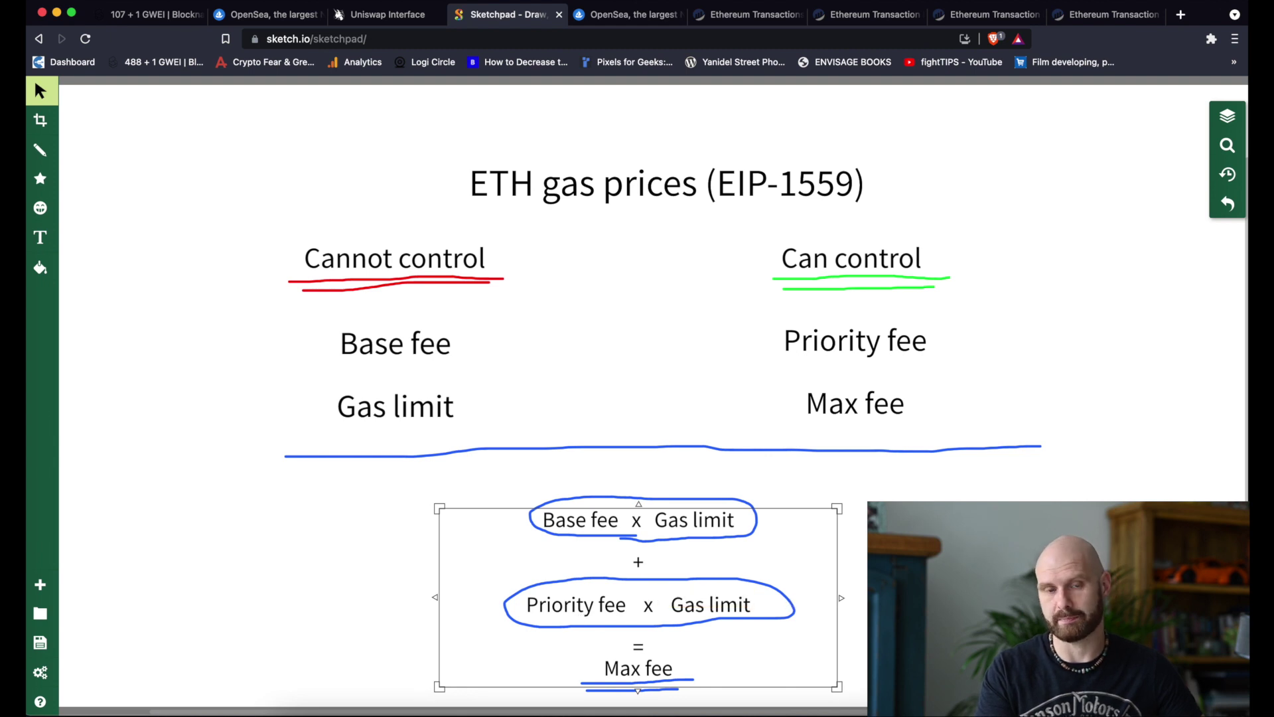
{"action": "key", "text": "Escape"}
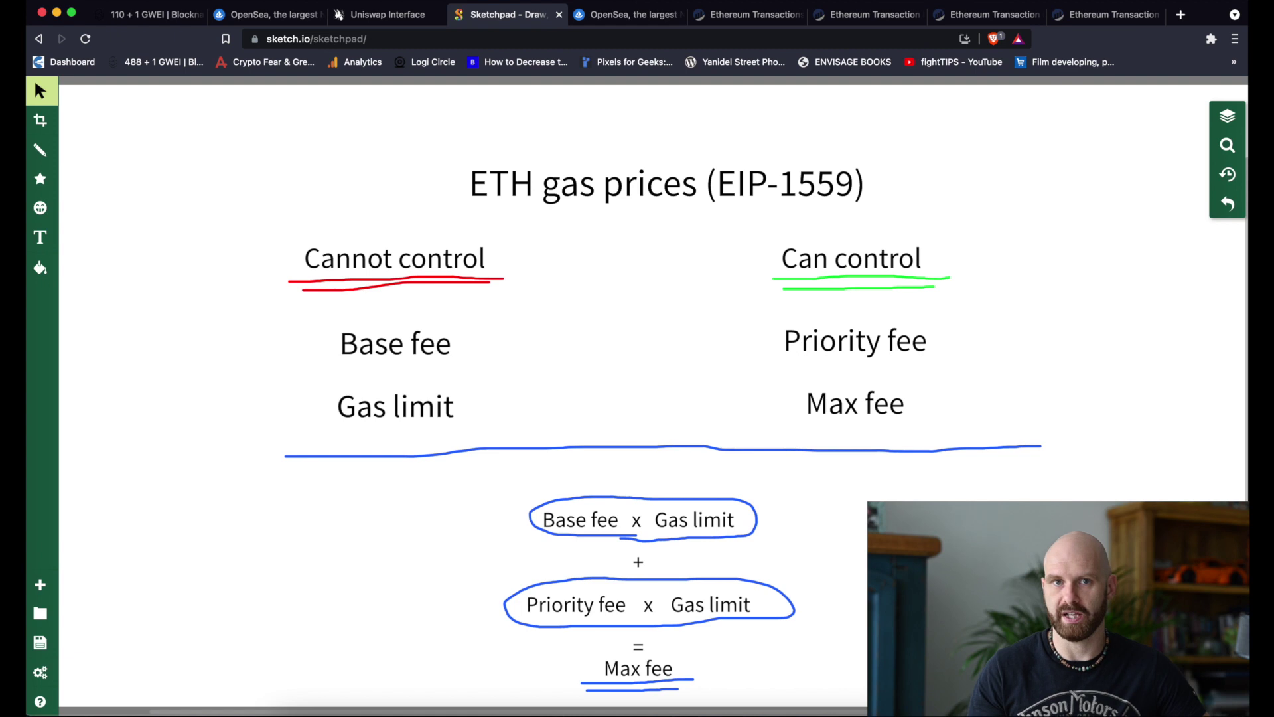
{"action": "left_click", "coordinate": [411, 273]}
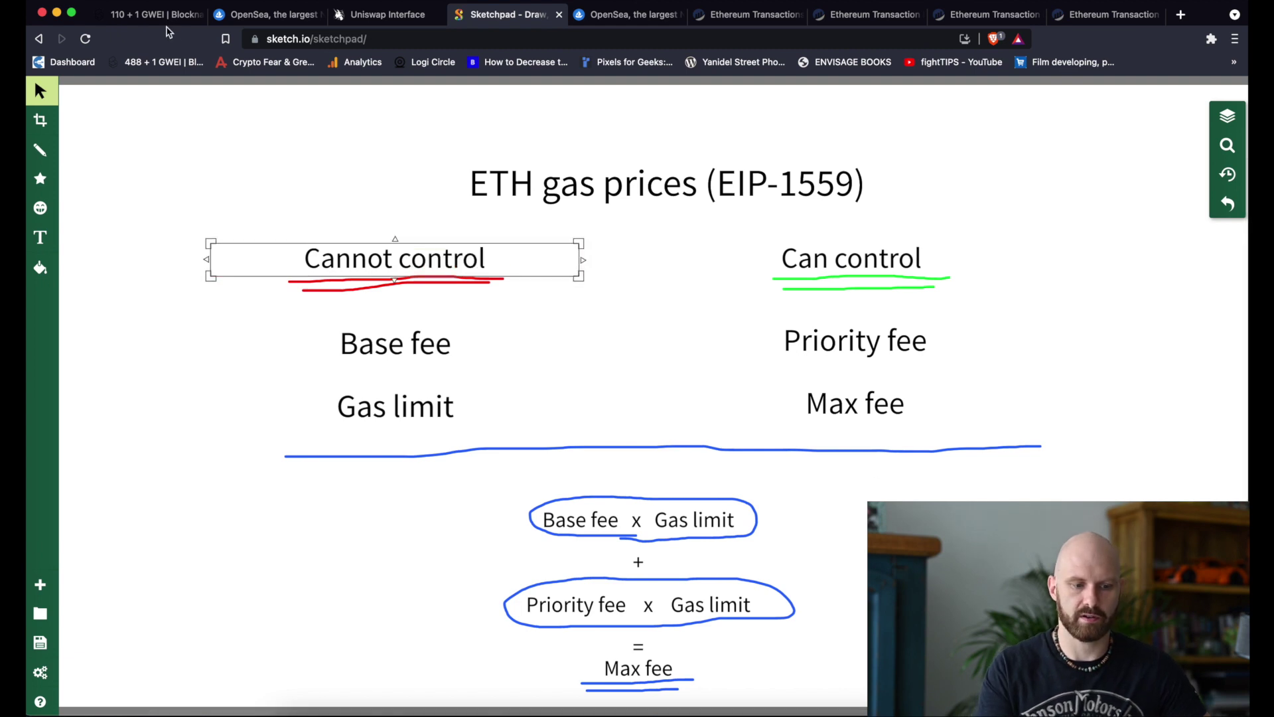
{"action": "left_click", "coordinate": [166, 14]}
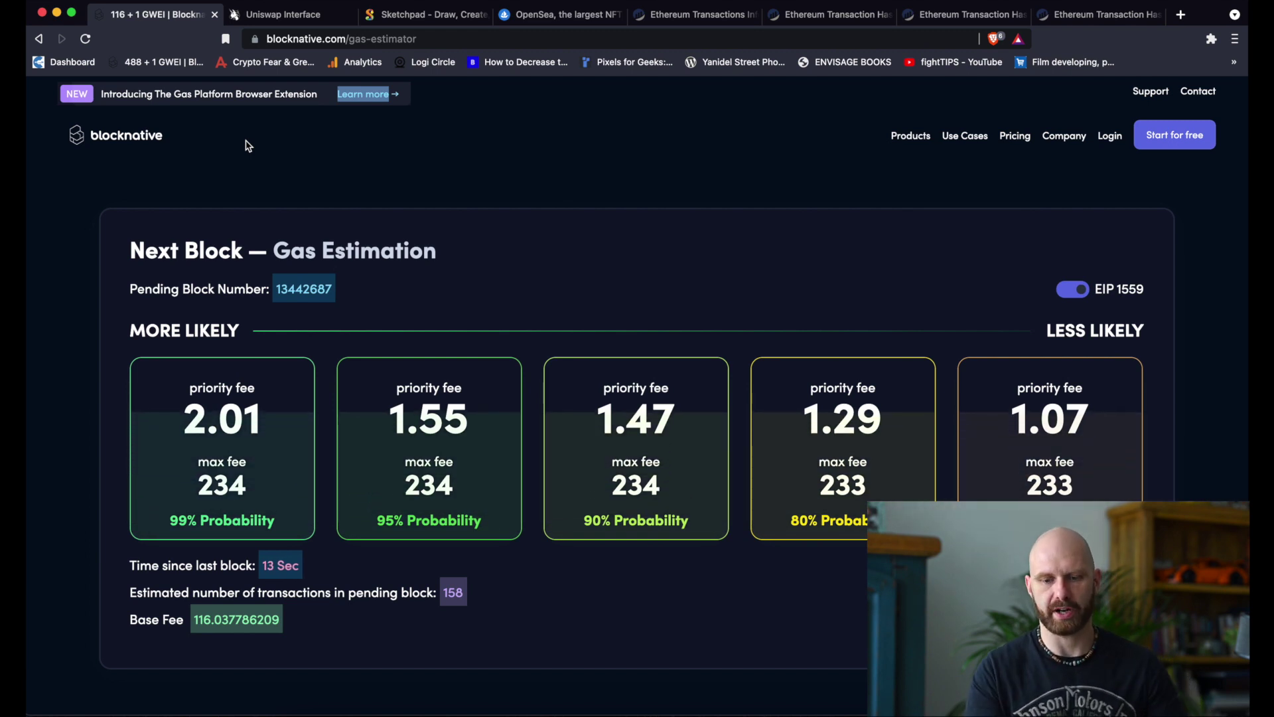
Step: From MetaMask's GLM asset, quote a swap of all 184.784 GLM to ETH (0.02224 ETH gas)
{"action": "left_click", "coordinate": [1211, 39]}
{"action": "left_click", "coordinate": [1025, 174]}
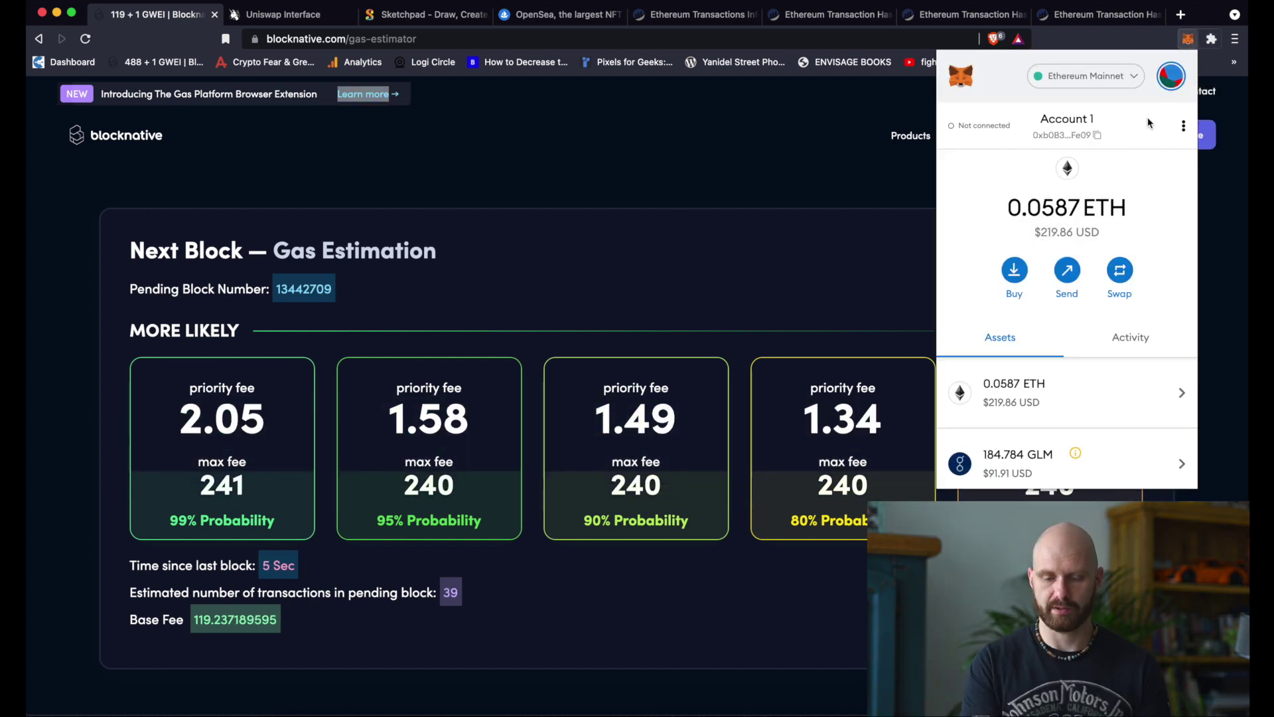
{"action": "left_click", "coordinate": [1126, 461]}
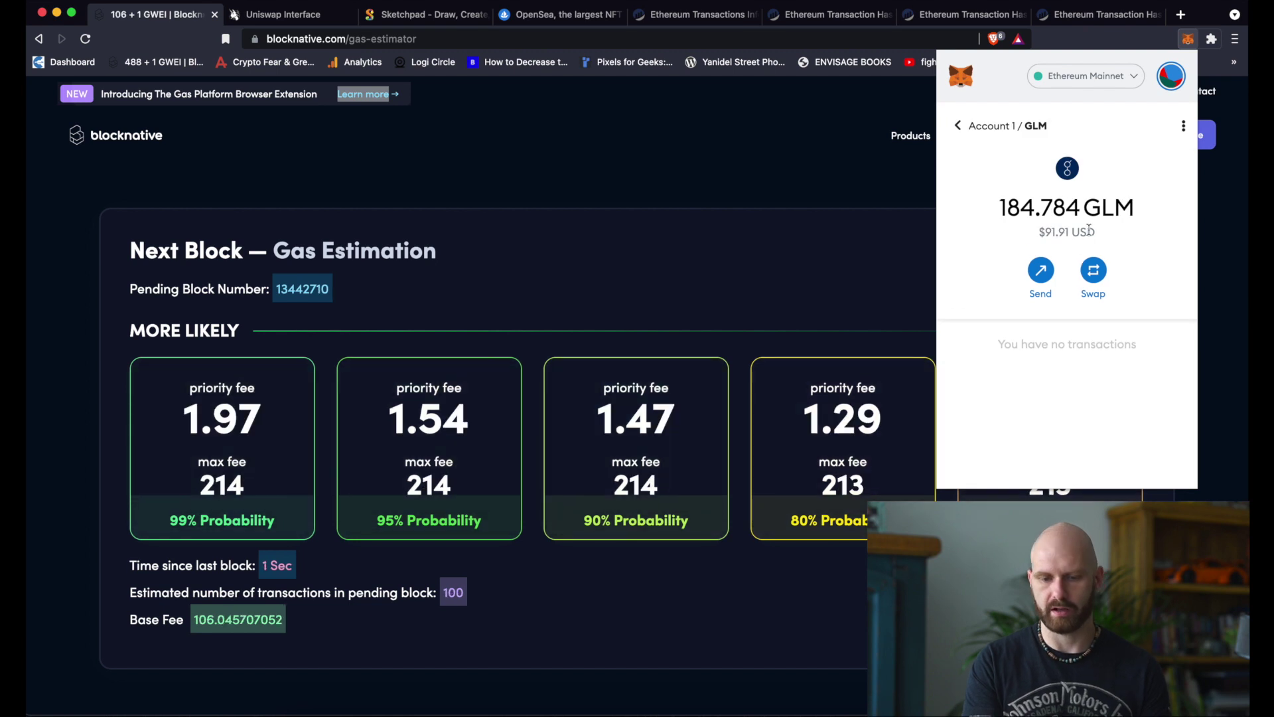
{"action": "left_click", "coordinate": [1093, 270]}
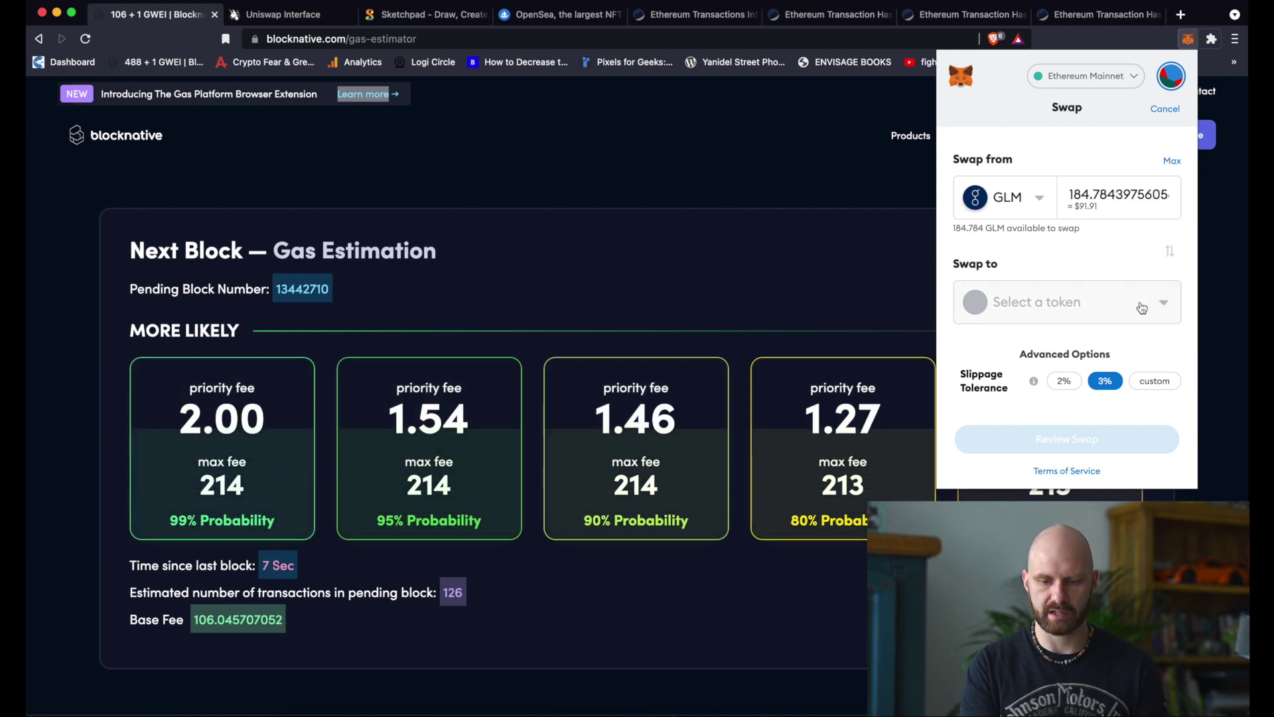
{"action": "left_click", "coordinate": [1126, 315]}
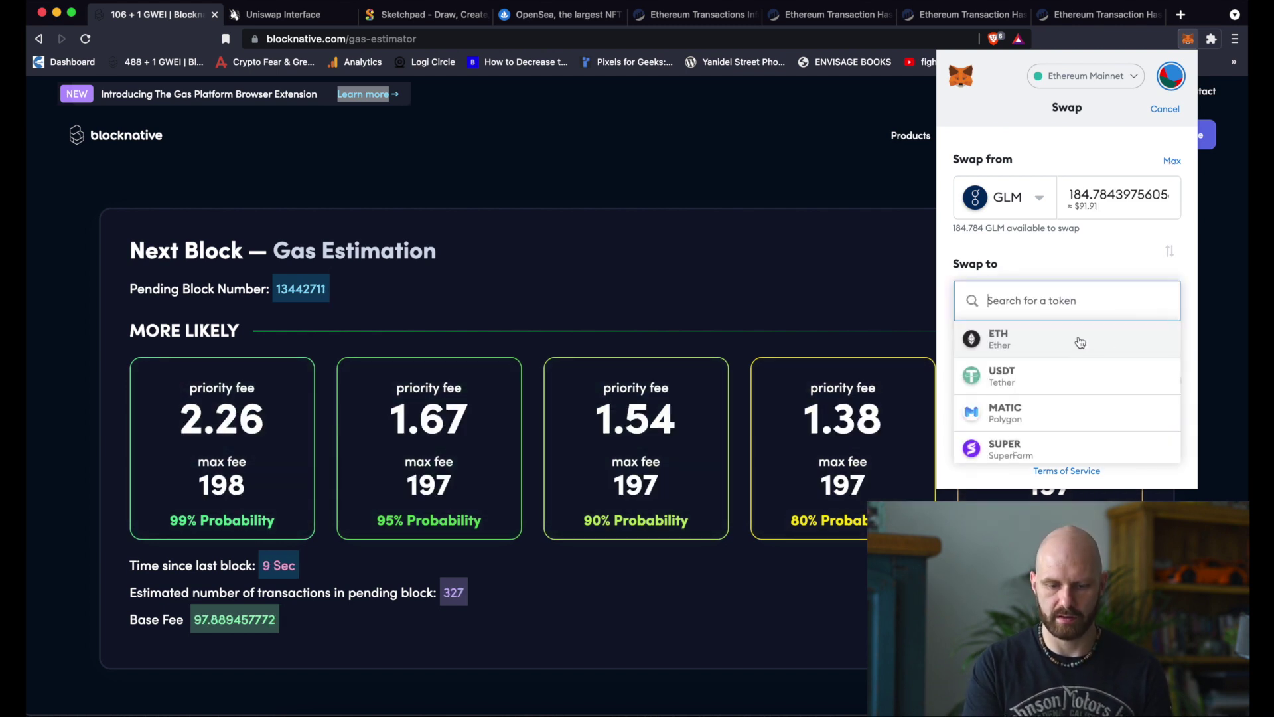
{"action": "left_click", "coordinate": [1081, 337]}
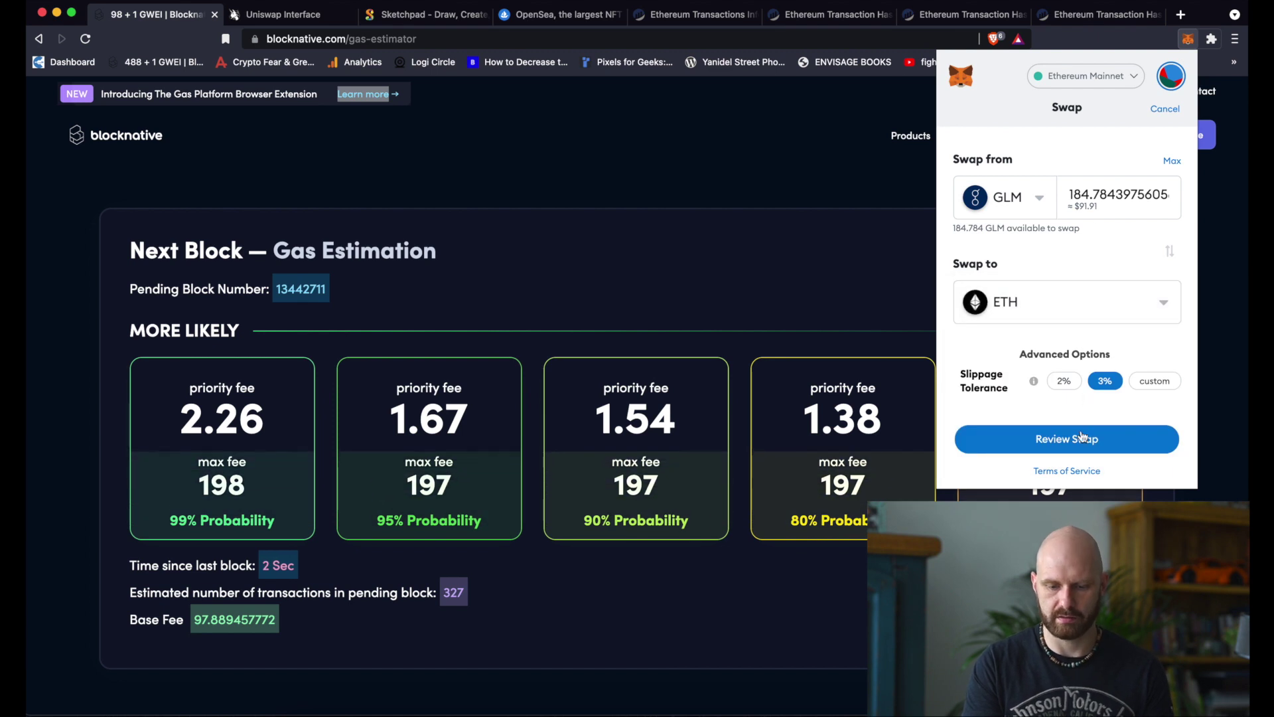
{"action": "left_click", "coordinate": [1082, 448]}
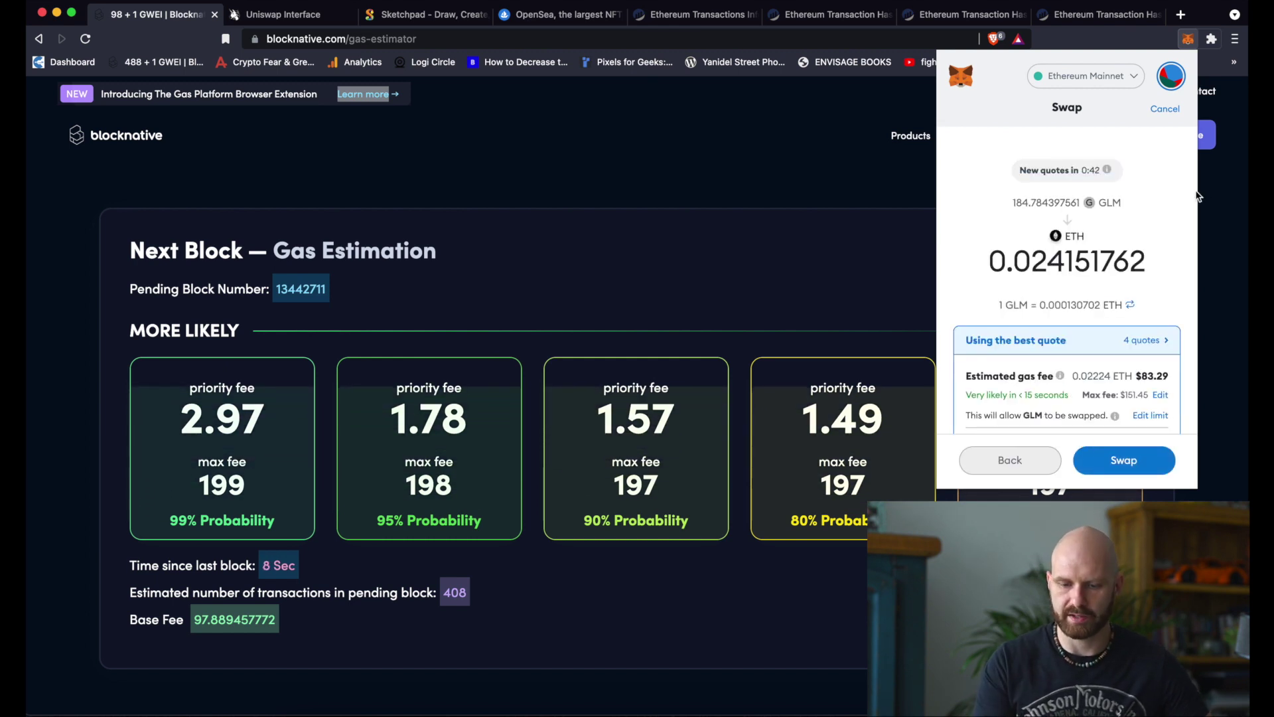
Step: Open the swap's gas fee settings and review the gas limit and fee fields
{"action": "scroll", "coordinate": [1144, 277], "scroll_direction": "down", "scroll_amount": 1}
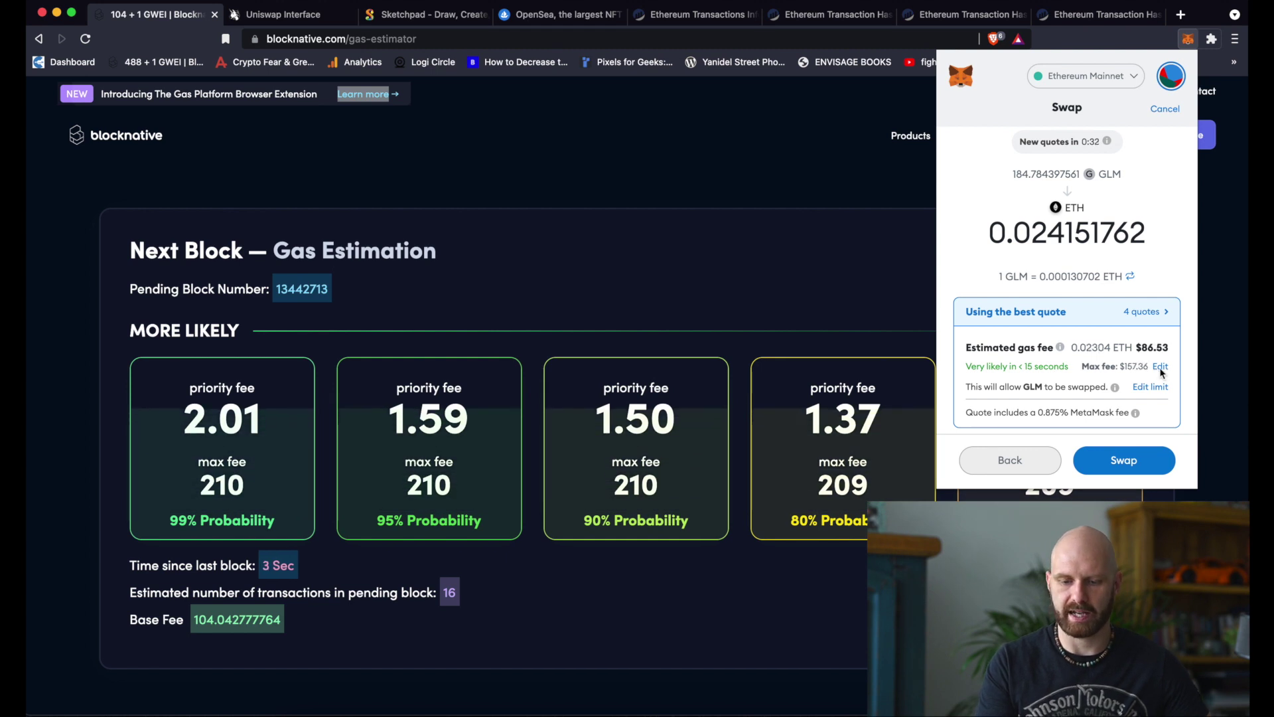
{"action": "left_click", "coordinate": [1159, 366]}
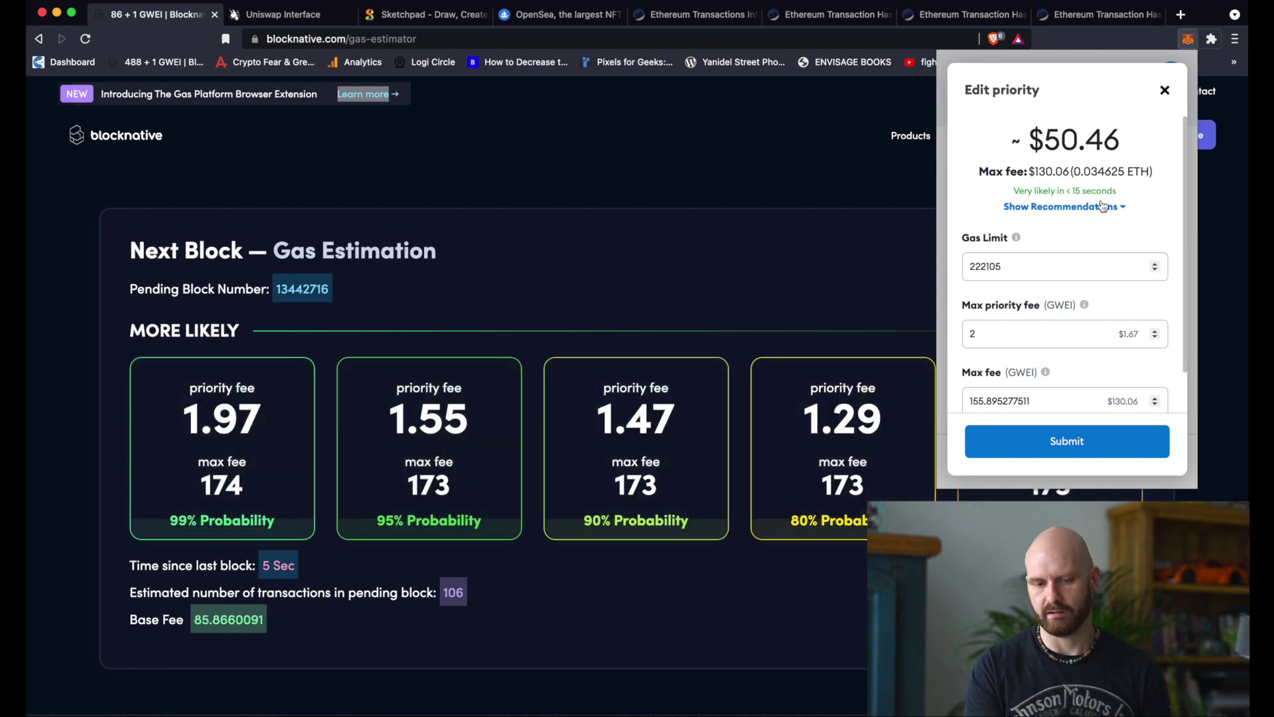
{"action": "scroll", "coordinate": [1118, 246], "scroll_direction": "down", "scroll_amount": 2}
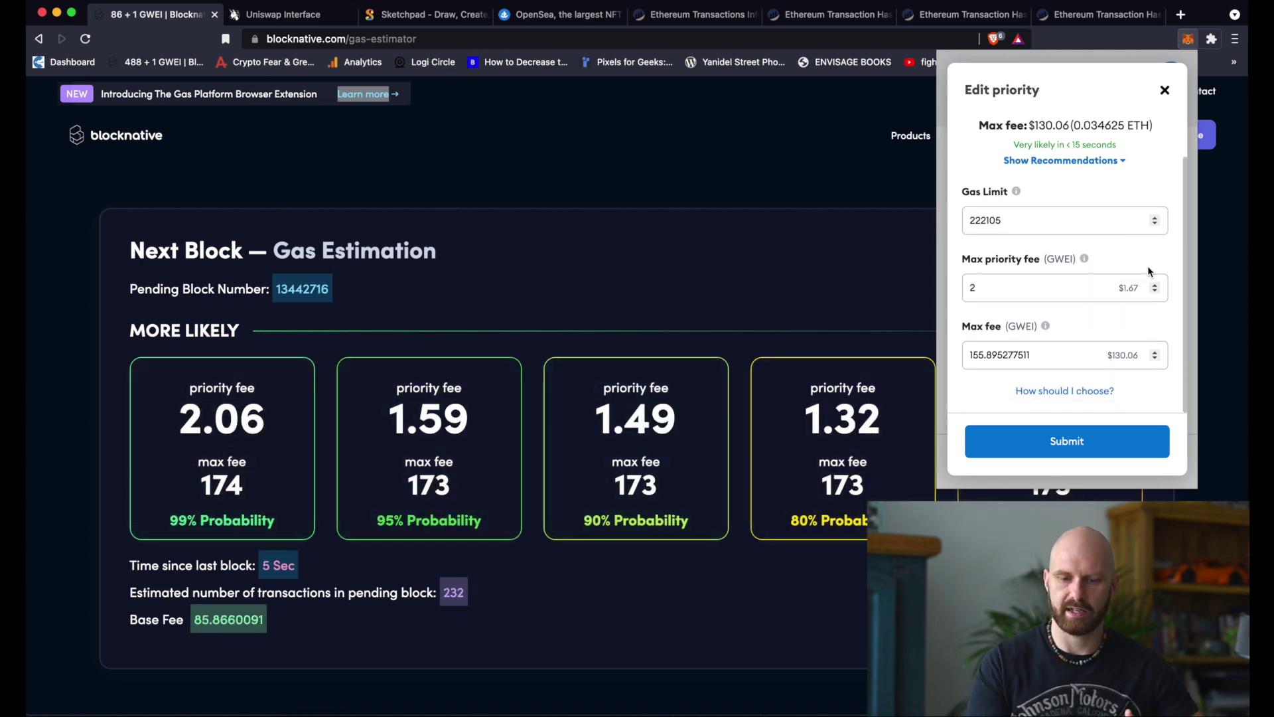
{"action": "scroll", "coordinate": [1148, 269], "scroll_direction": "up", "scroll_amount": 2}
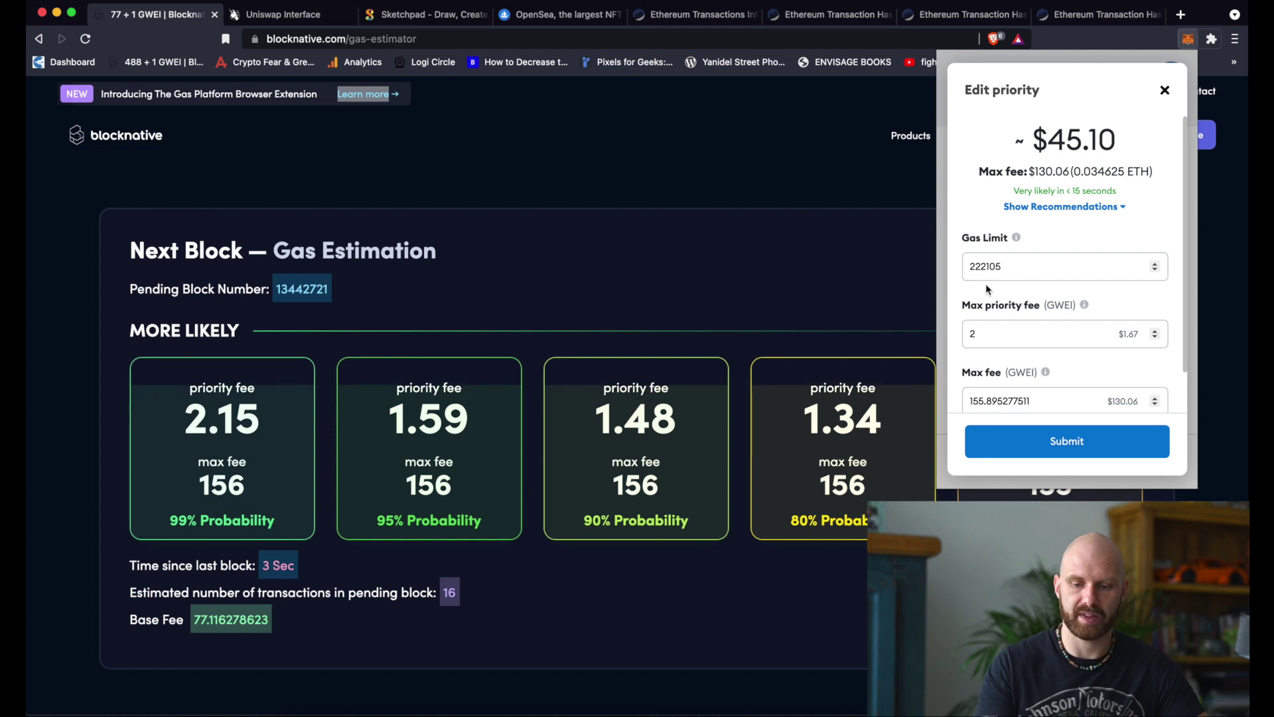
{"action": "scroll", "coordinate": [985, 284], "scroll_direction": "down", "scroll_amount": 1}
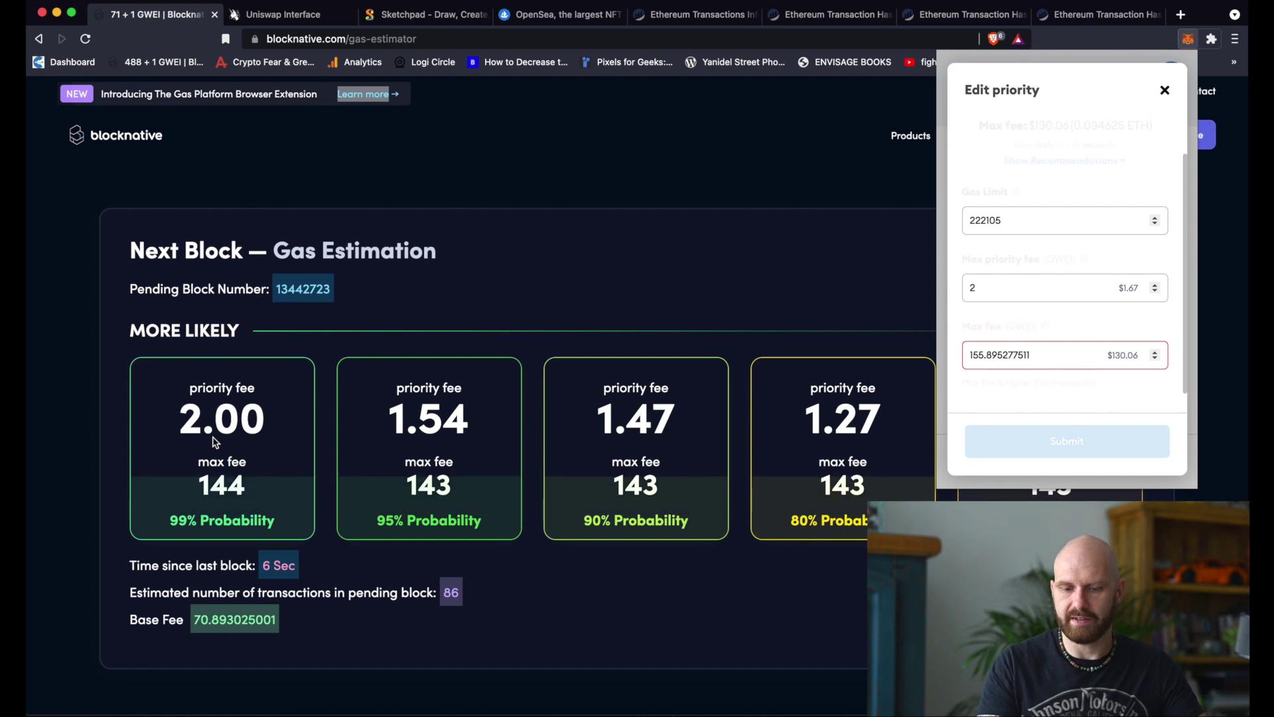
Step: Change the max priority fee from 2 to 05 GWEI
{"action": "left_click", "coordinate": [991, 288]}
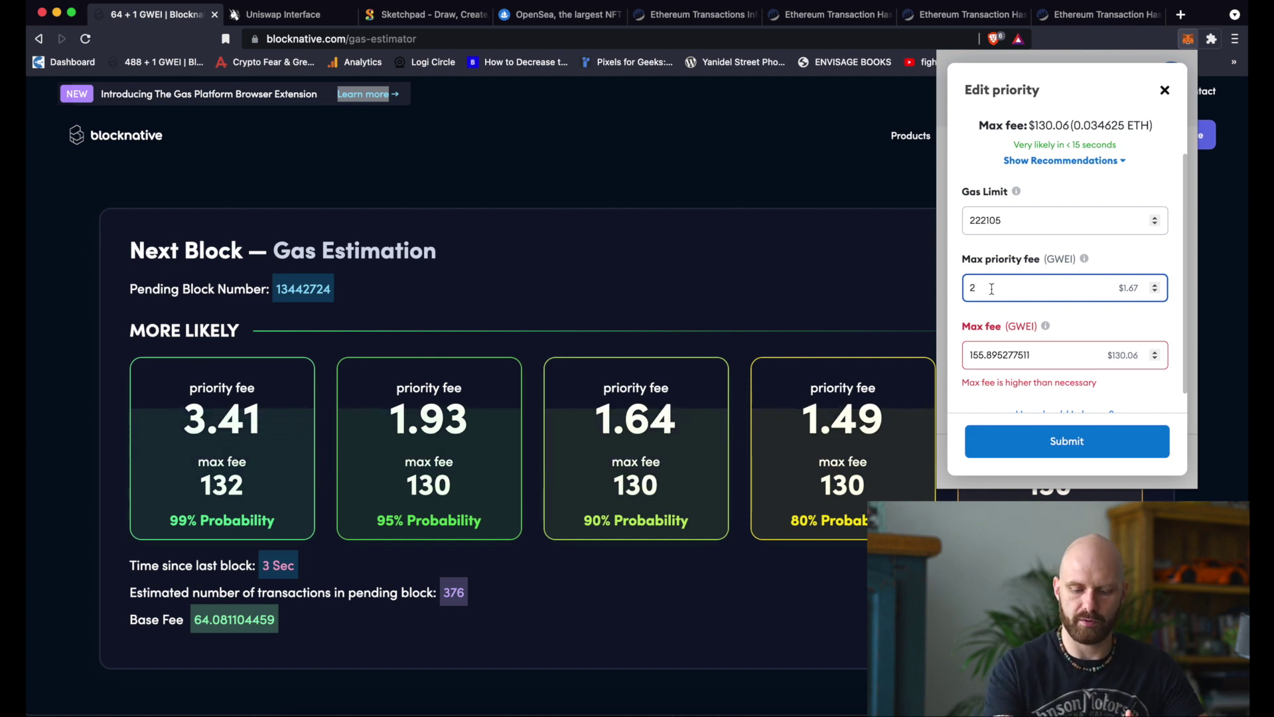
{"action": "key", "text": "BackSpace"}
{"action": "type", "text": "05"}
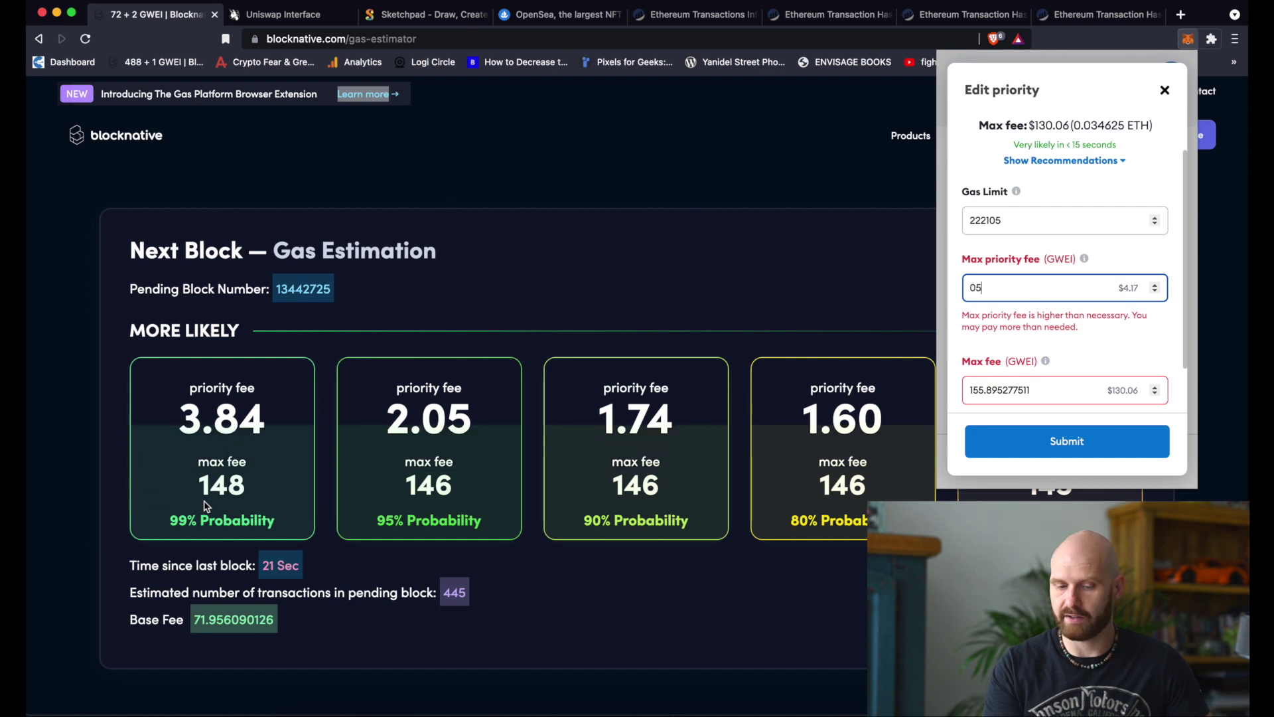
Step: Enter 148 GWEI as the max fee, after which the swap shows Quotes timeout
{"action": "left_click", "coordinate": [990, 393]}
{"action": "type", "text": "148"}
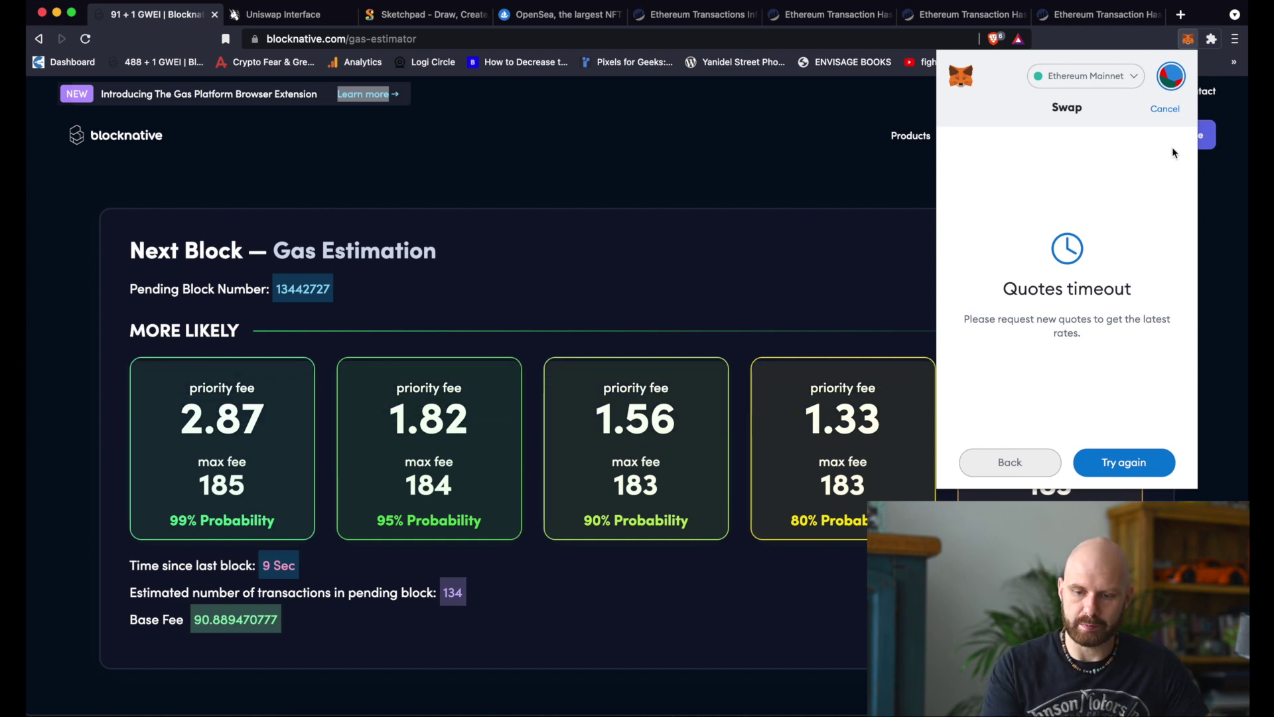
Step: Cancel the timed-out swap, returning to Assets with 0.0587 ETH and 184.784 GLM
{"action": "left_click", "coordinate": [1165, 110]}
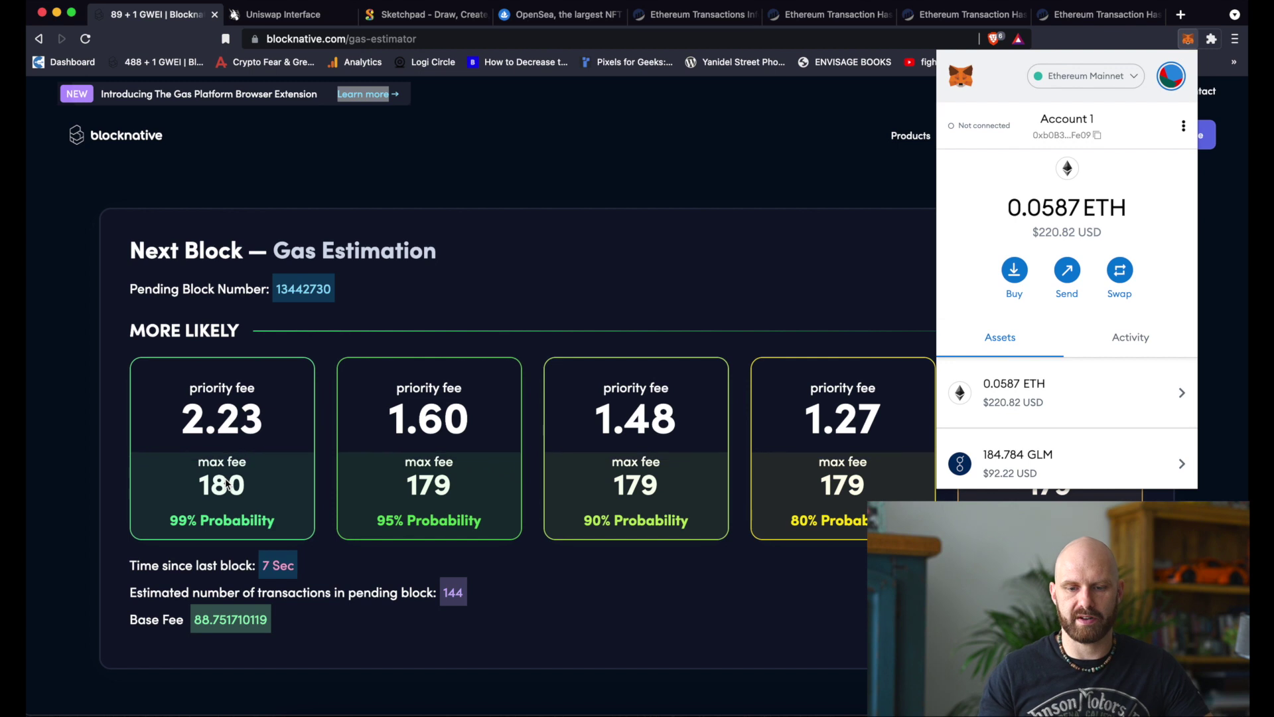
Step: Close MetaMask to reveal Blocknative's estimates for block 13442737, base fee ~78.14
{"action": "left_click", "coordinate": [1092, 38]}
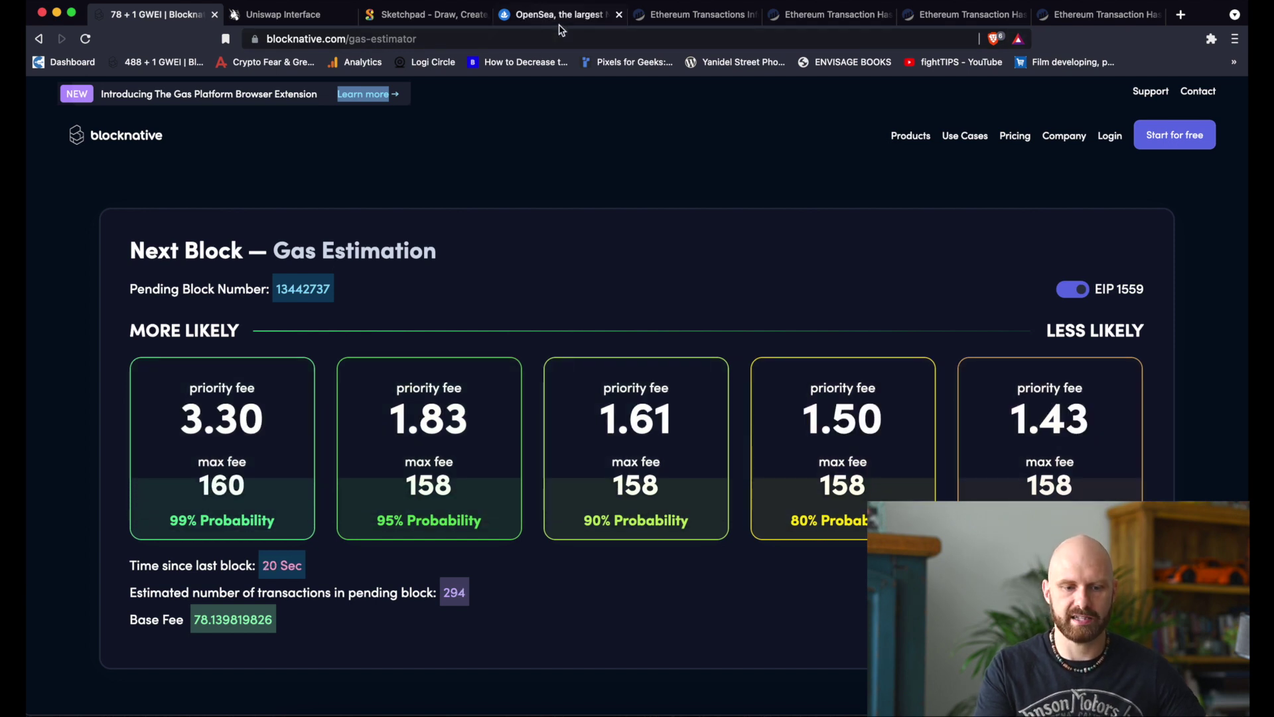
Step: Search OpenSea for 'the cryy' to find The CryptoDads collection
{"action": "left_click", "coordinate": [559, 20]}
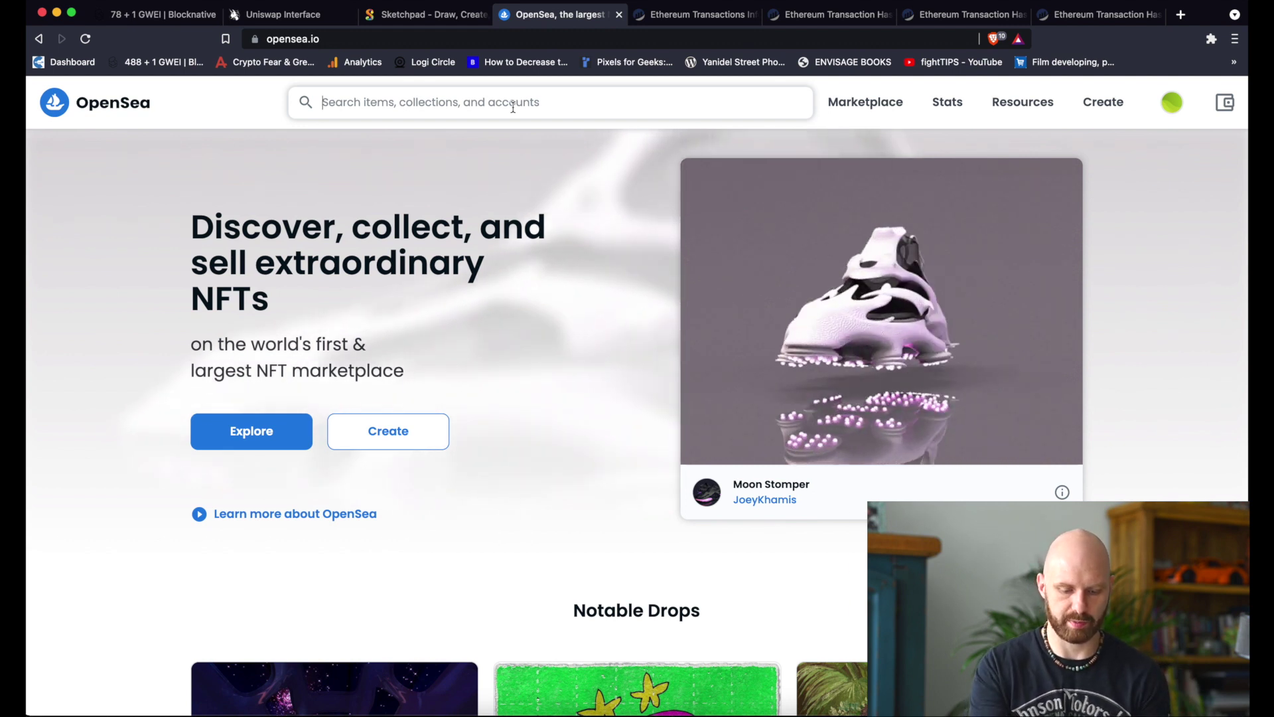
{"action": "type", "text": "the cryy"}
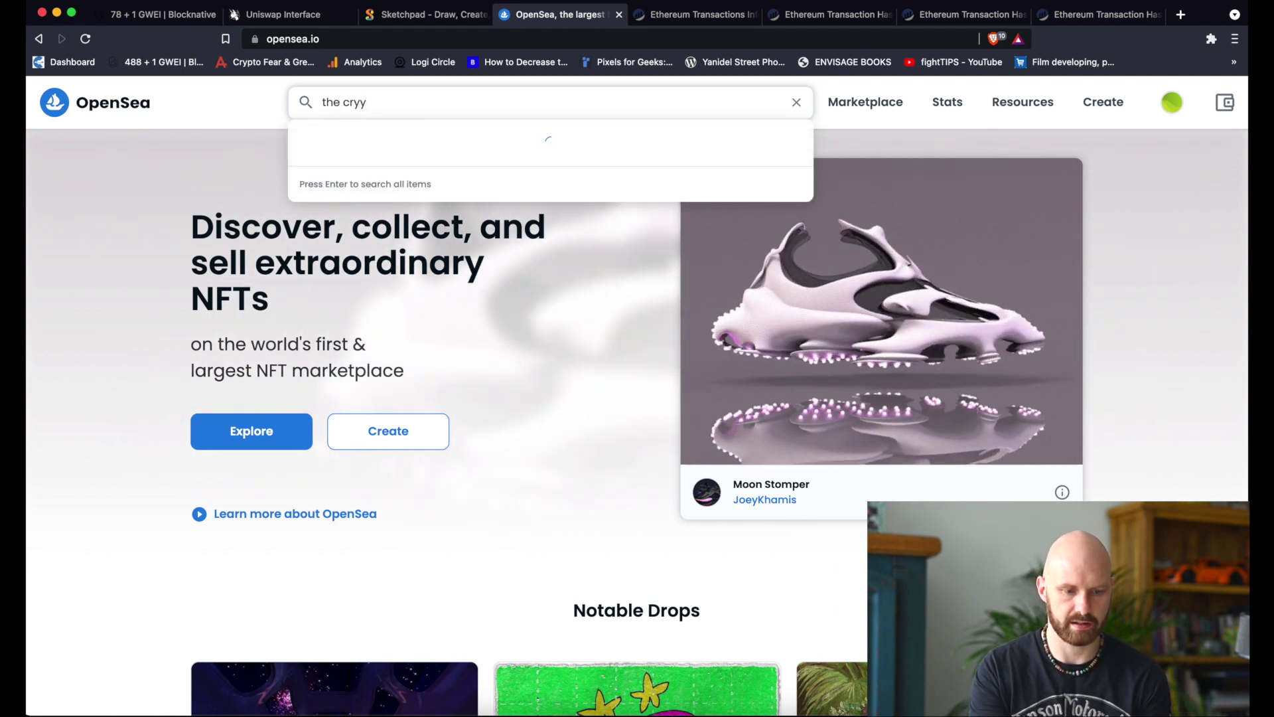
{"action": "key", "text": "Return"}
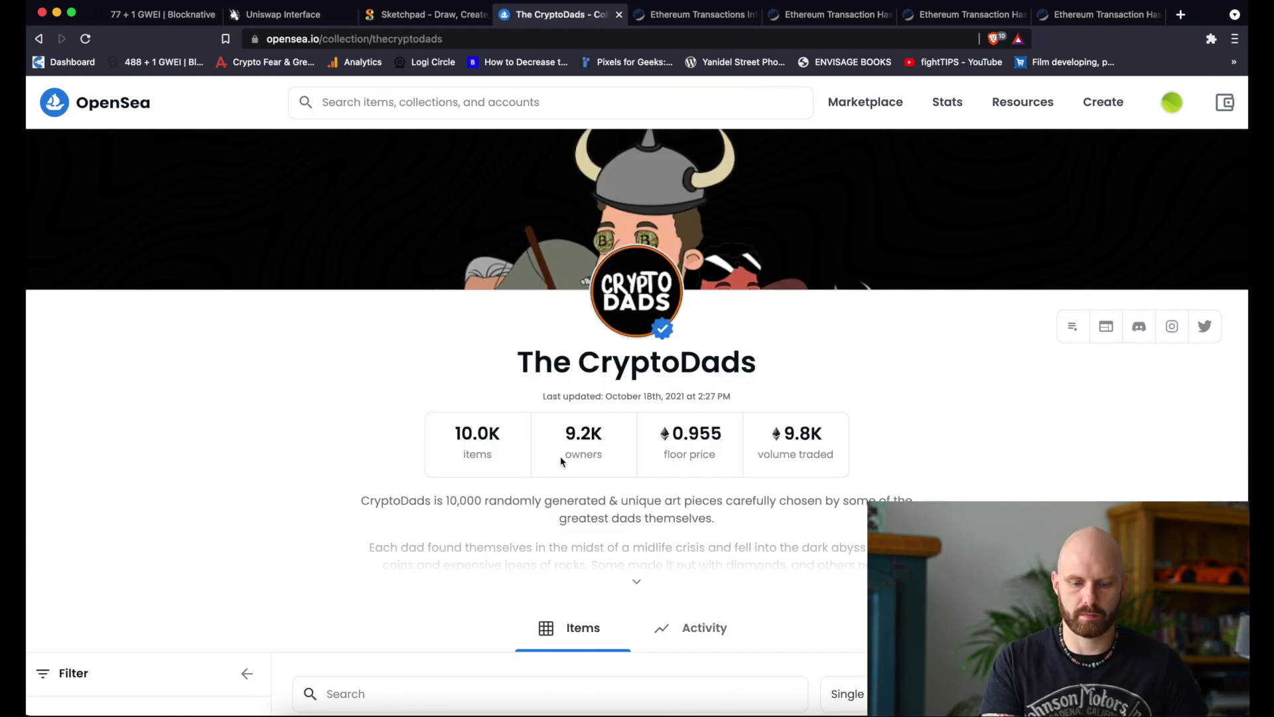
Step: Open CryptoDad #10 and expand its Details showing Token ID 10 and ERC-721
{"action": "scroll", "coordinate": [560, 456], "scroll_direction": "down", "scroll_amount": 3}
{"action": "scroll", "coordinate": [560, 456], "scroll_direction": "down", "scroll_amount": 2}
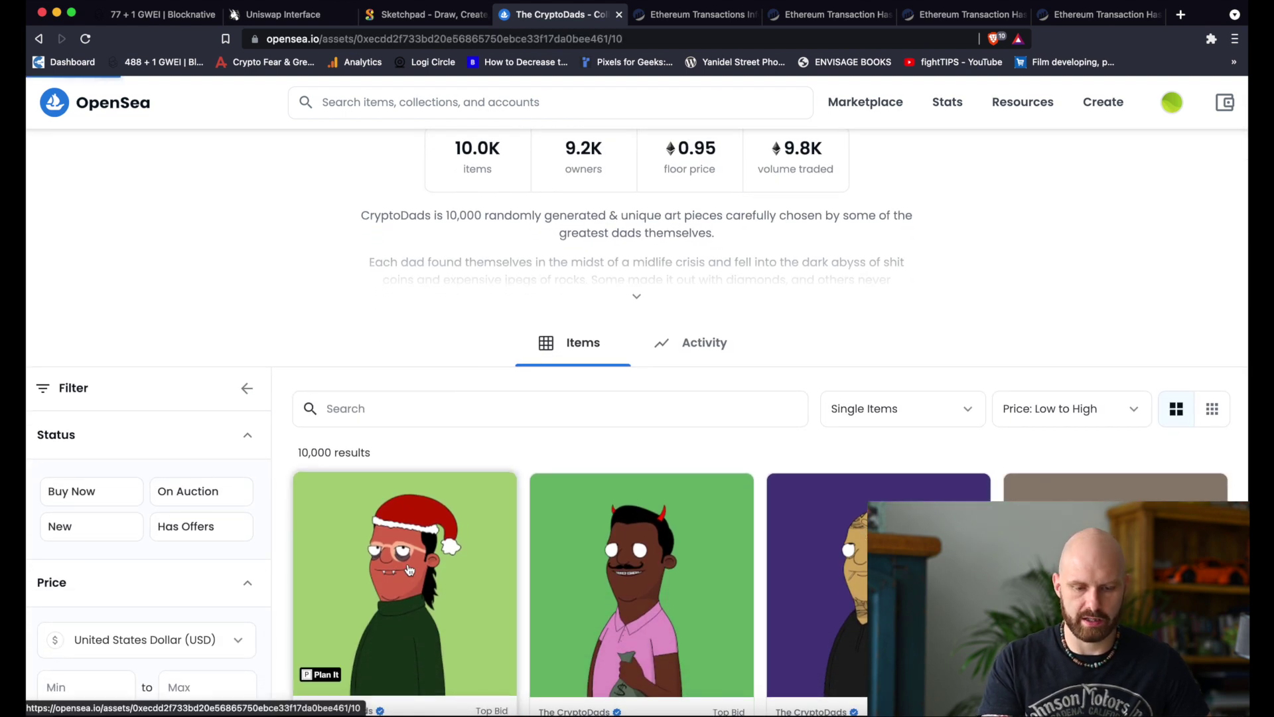
{"action": "left_click", "coordinate": [409, 569]}
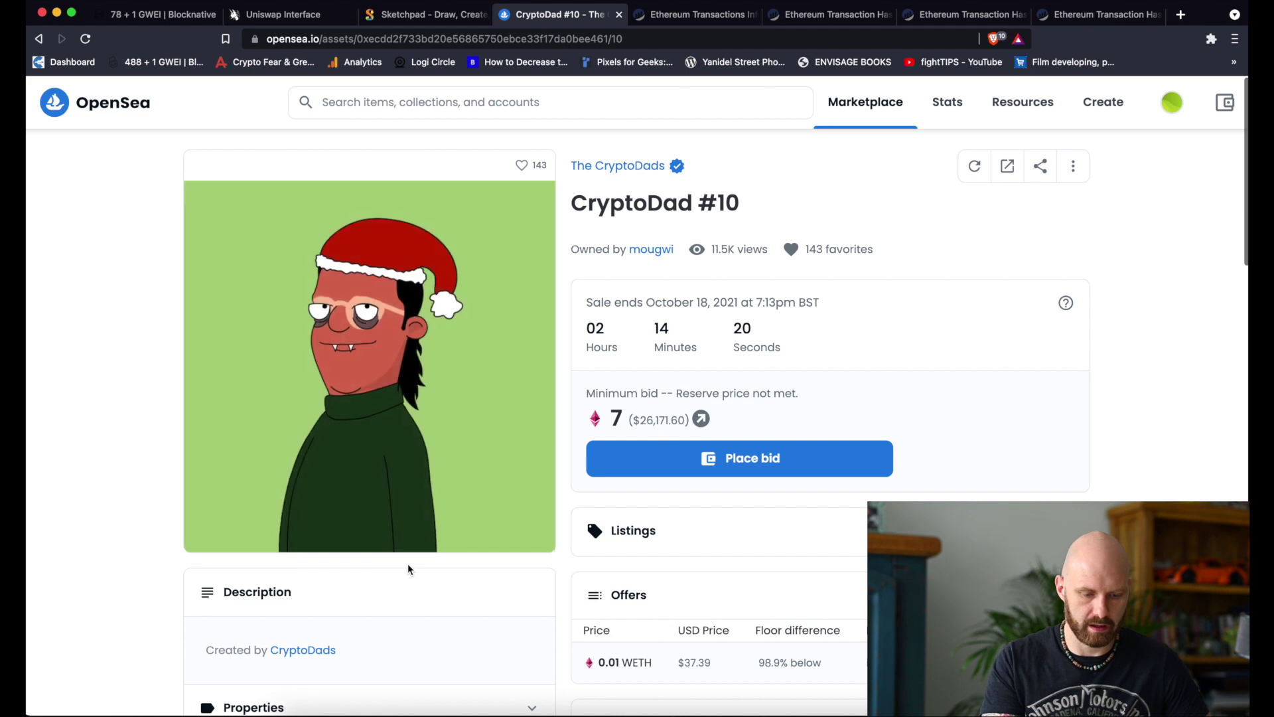
{"action": "scroll", "coordinate": [407, 563], "scroll_direction": "down", "scroll_amount": 10}
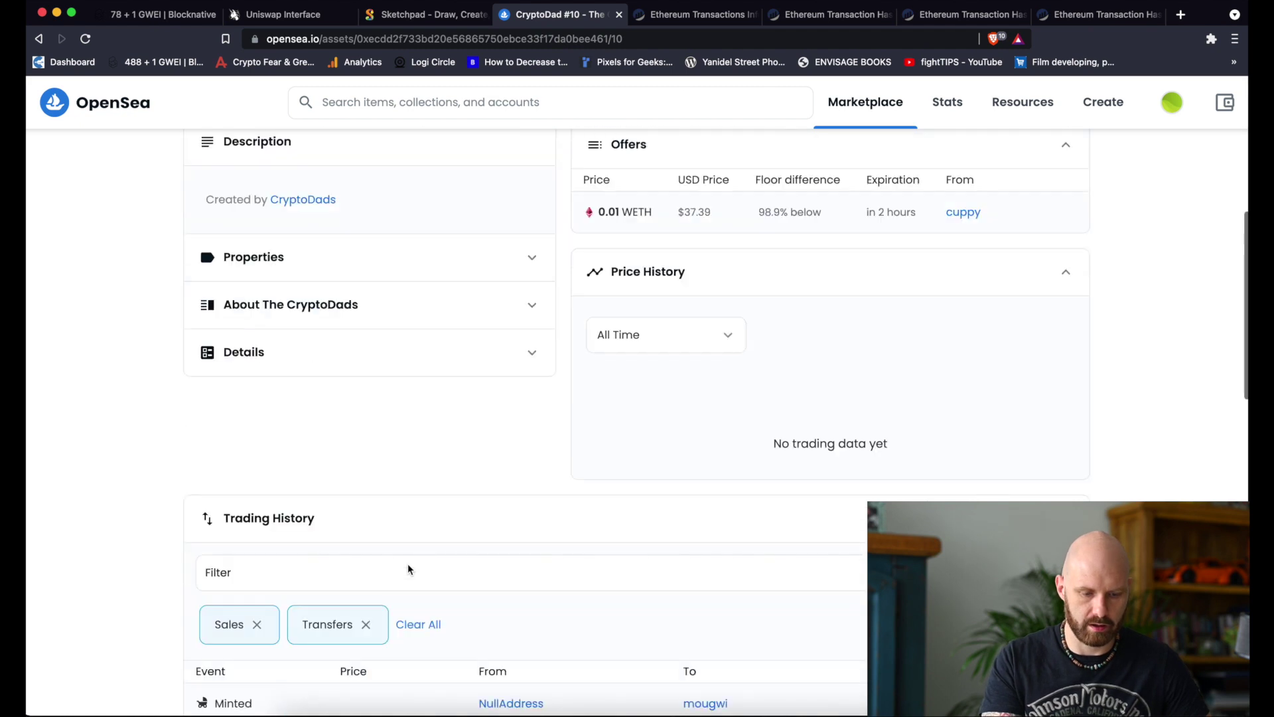
{"action": "left_click", "coordinate": [384, 359]}
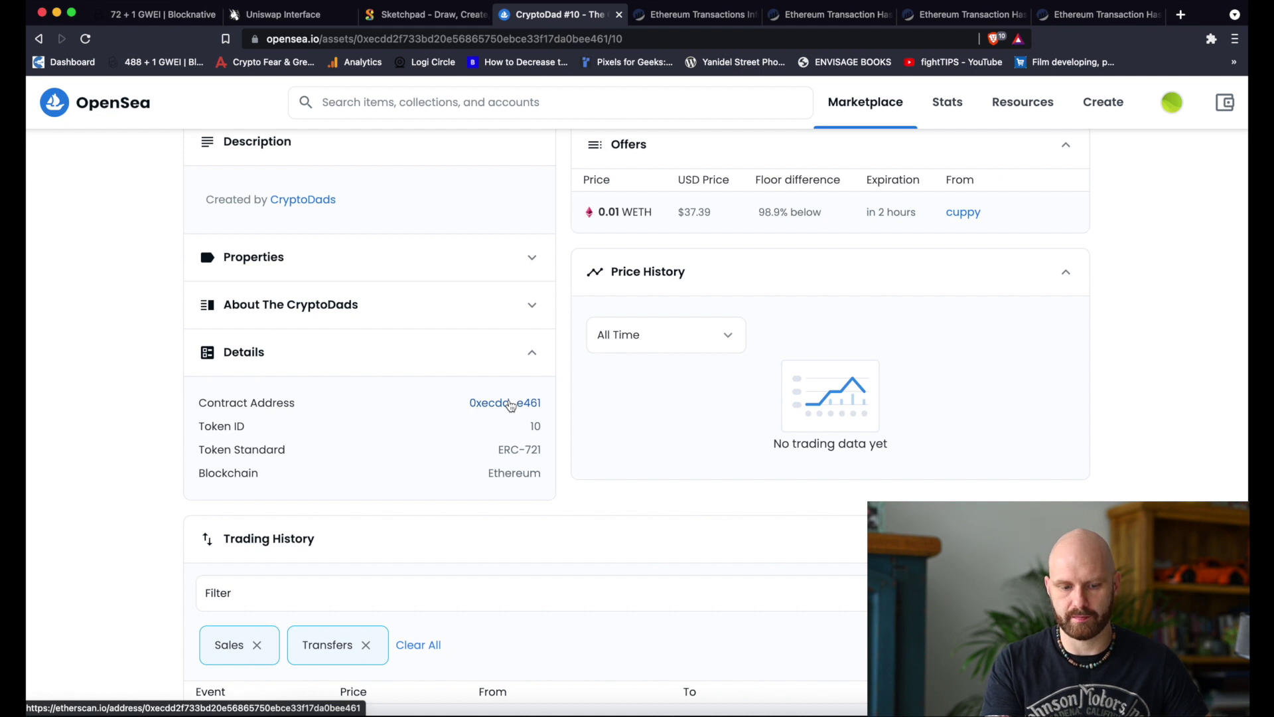
Step: Open the CryptoDads contract address on Etherscan and scroll through its 23,464 transactions
{"action": "left_click", "coordinate": [509, 403]}
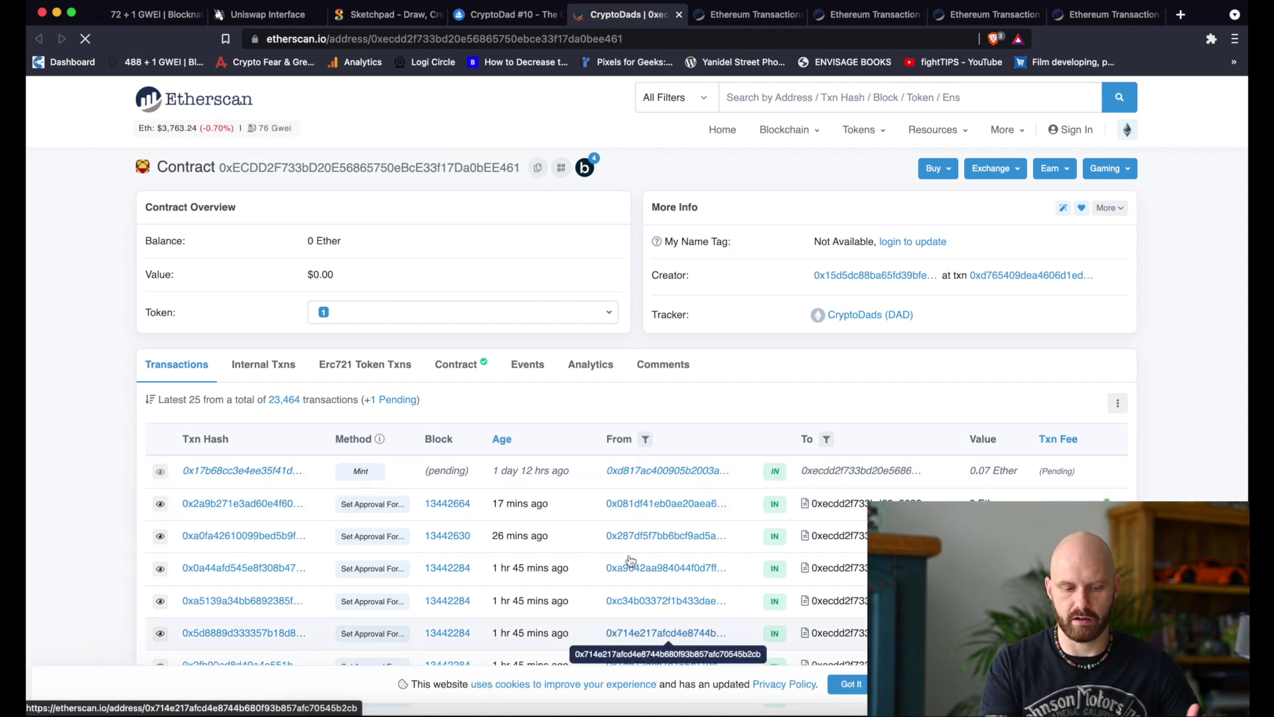
{"action": "scroll", "coordinate": [633, 613], "scroll_direction": "down", "scroll_amount": 2}
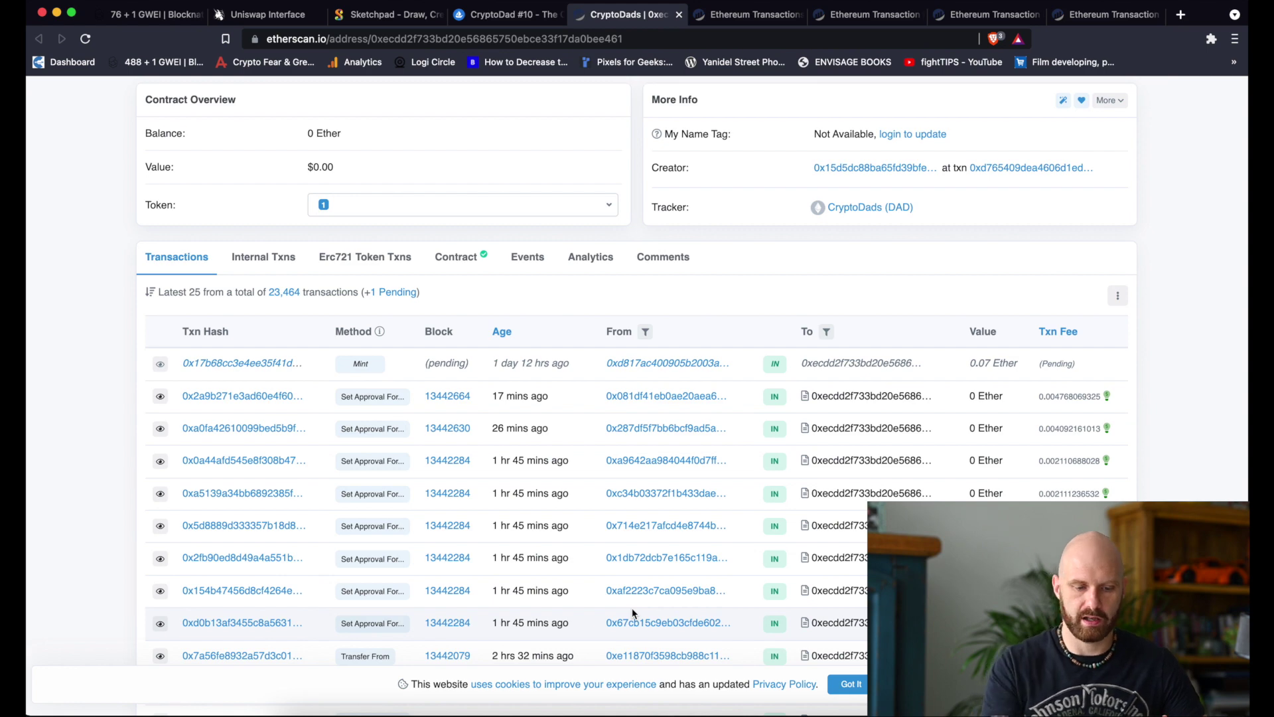
{"action": "scroll", "coordinate": [632, 613], "scroll_direction": "down", "scroll_amount": 10}
{"action": "scroll", "coordinate": [620, 577], "scroll_direction": "up", "scroll_amount": 5}
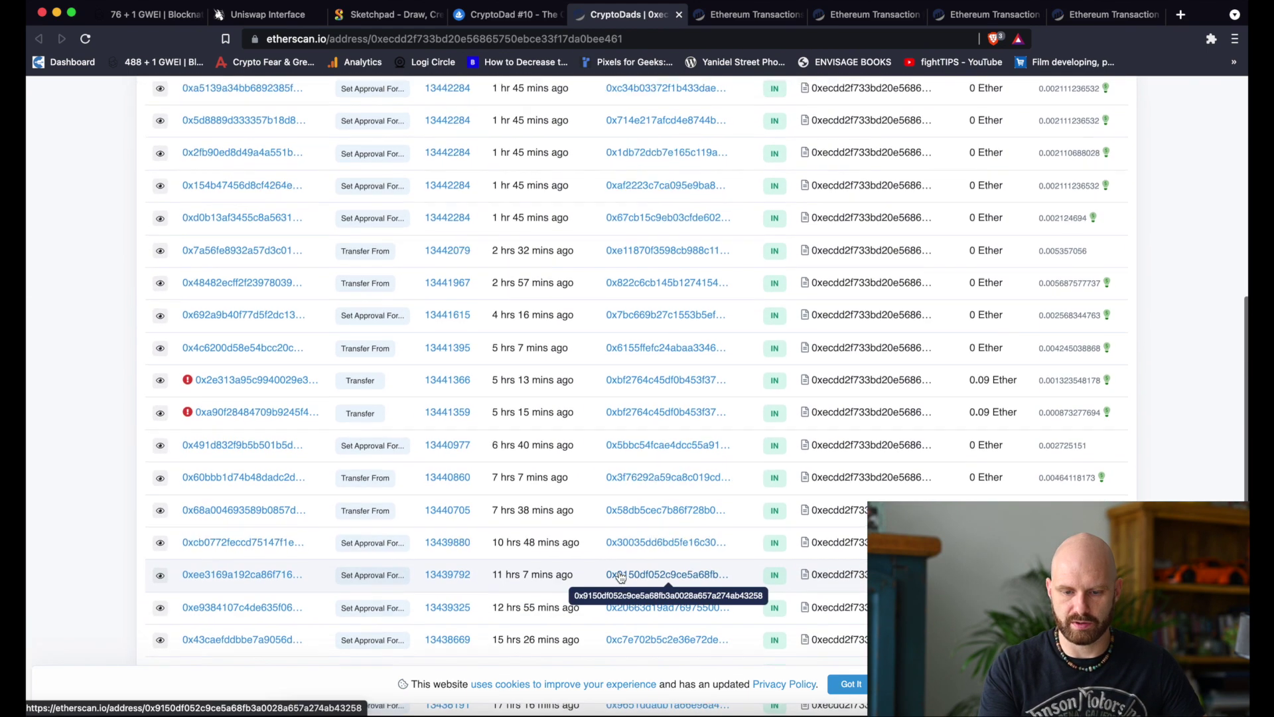
{"action": "scroll", "coordinate": [621, 577], "scroll_direction": "up", "scroll_amount": 5}
{"action": "scroll", "coordinate": [620, 577], "scroll_direction": "down", "scroll_amount": 10}
{"action": "scroll", "coordinate": [620, 577], "scroll_direction": "up", "scroll_amount": 10}
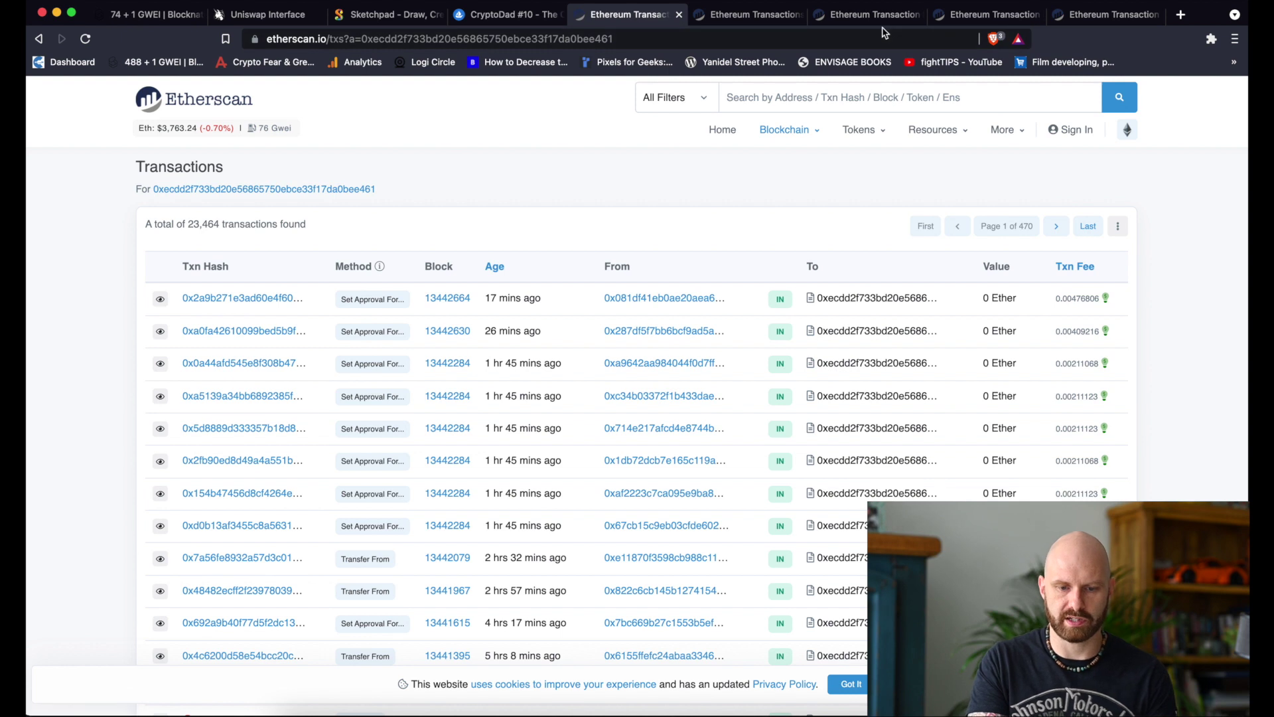
Step: Go to page 378 of the contract's mint transactions and scan the list
{"action": "left_click", "coordinate": [750, 15]}
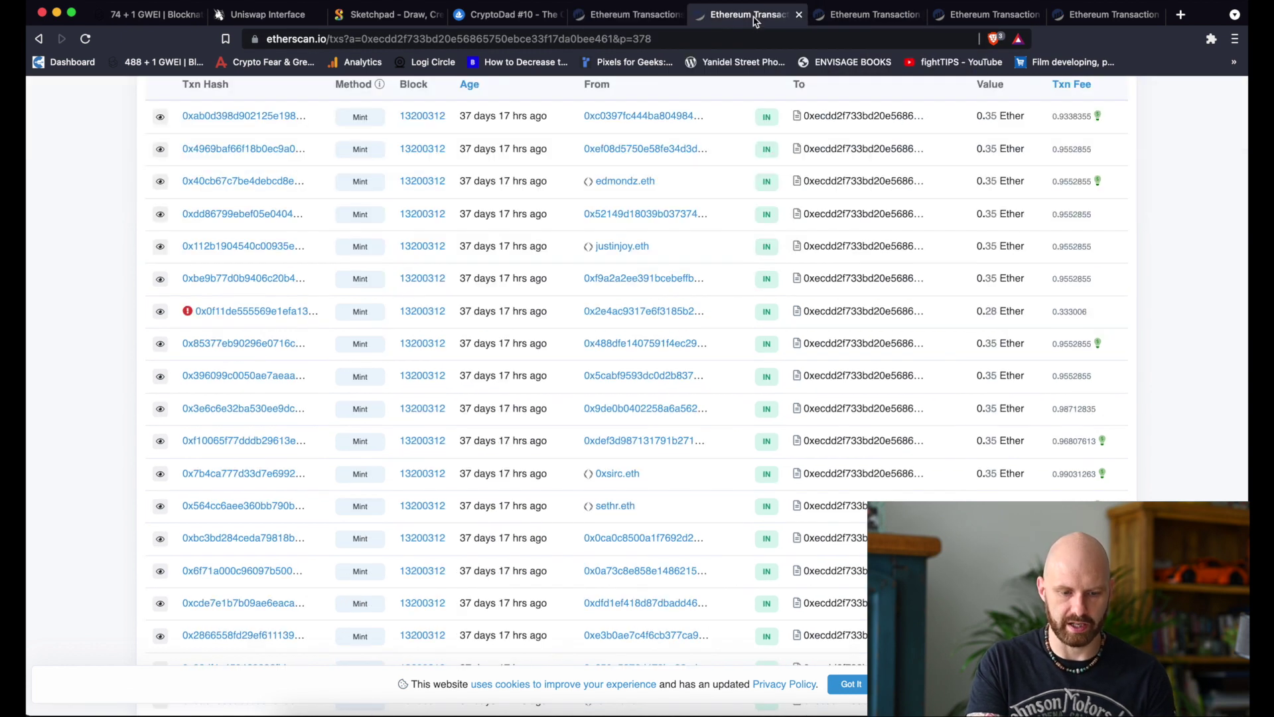
{"action": "scroll", "coordinate": [827, 334], "scroll_direction": "up", "scroll_amount": 2}
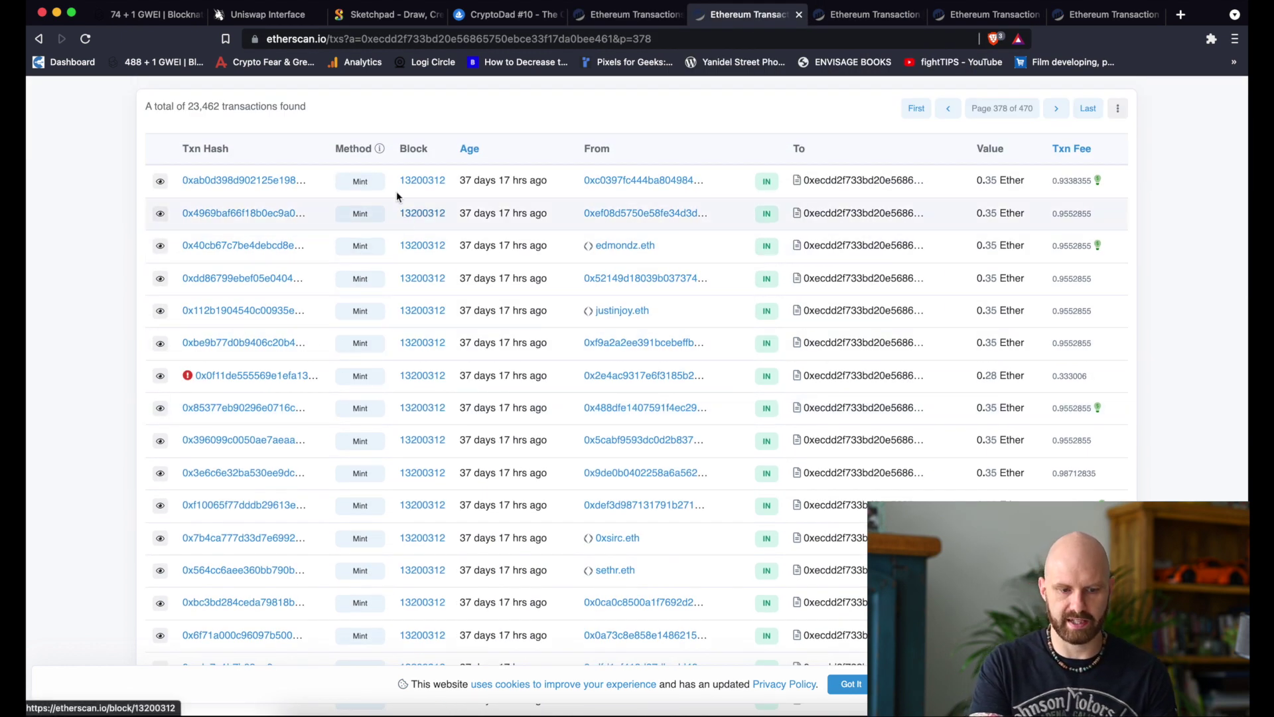
{"action": "scroll", "coordinate": [358, 587], "scroll_direction": "down", "scroll_amount": 3}
{"action": "scroll", "coordinate": [350, 603], "scroll_direction": "down", "scroll_amount": 3}
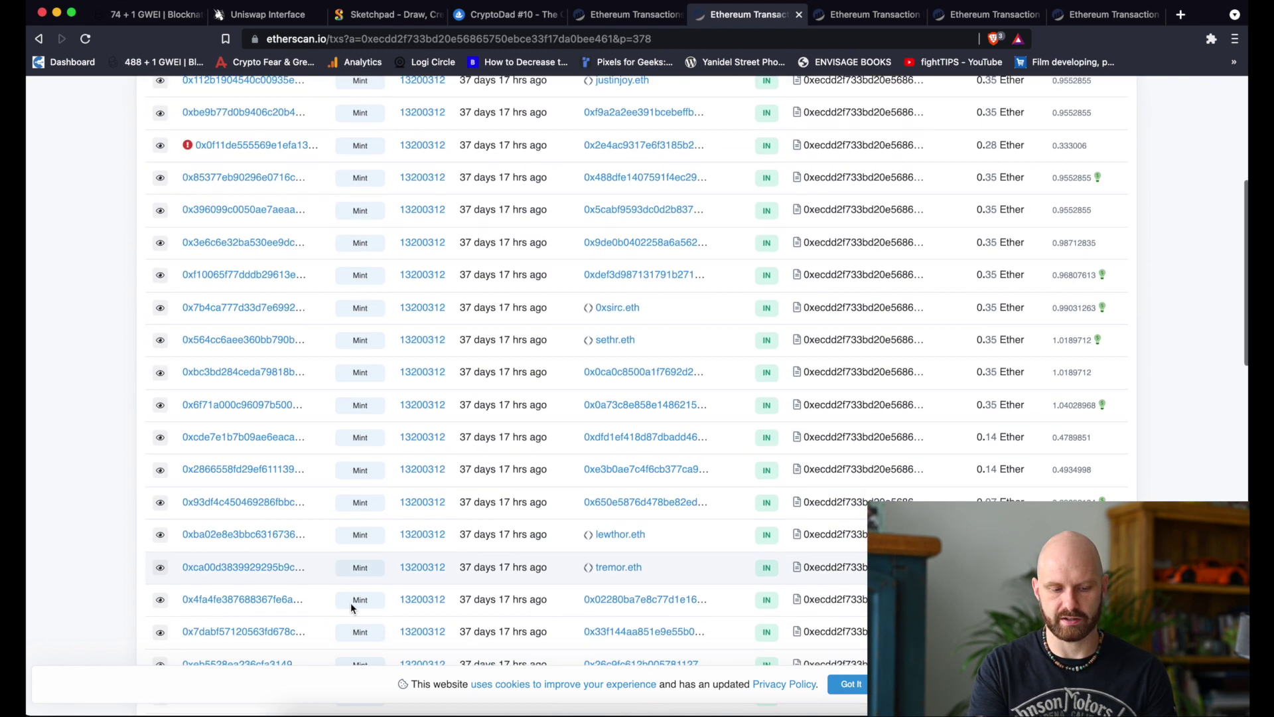
{"action": "scroll", "coordinate": [373, 441], "scroll_direction": "up", "scroll_amount": 4}
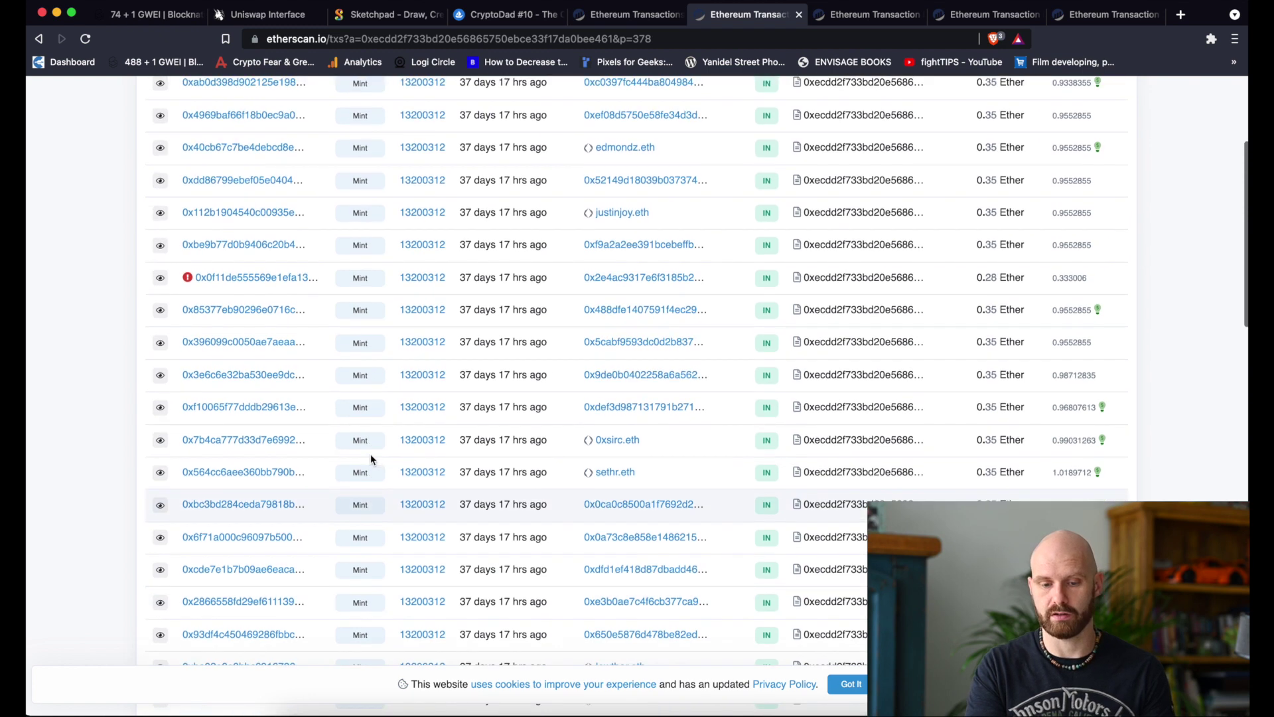
{"action": "scroll", "coordinate": [372, 459], "scroll_direction": "up", "scroll_amount": 2}
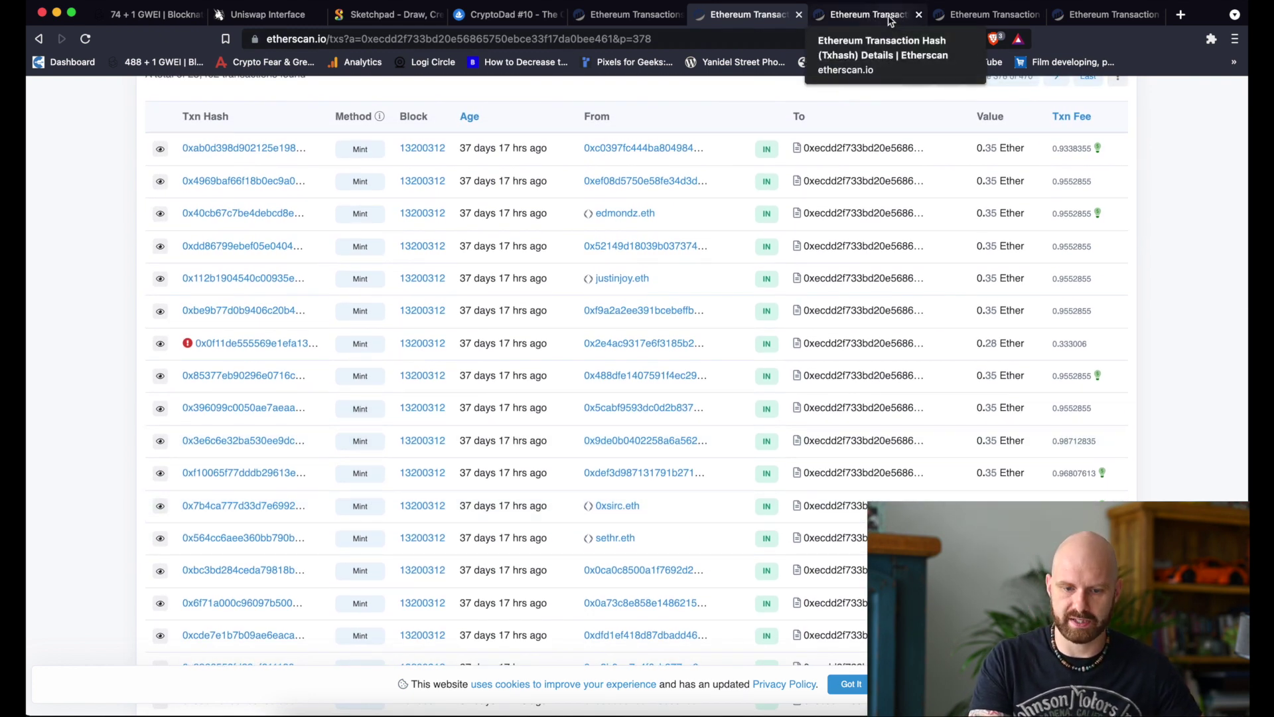
Step: Open the mint of tokens 6181–6185 and review its 0.7642284 Ether fee at 1,200 Gwei
{"action": "left_click", "coordinate": [889, 24]}
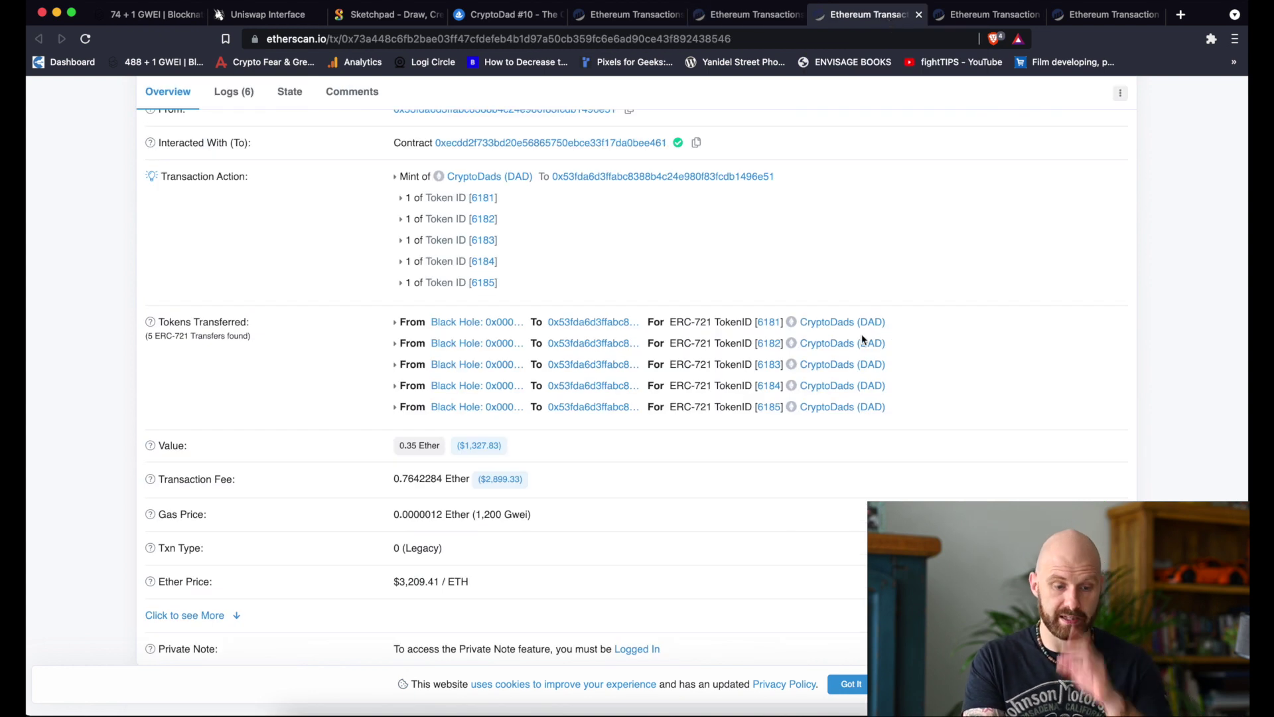
{"action": "scroll", "coordinate": [861, 335], "scroll_direction": "up", "scroll_amount": 4}
{"action": "scroll", "coordinate": [861, 338], "scroll_direction": "up", "scroll_amount": 1}
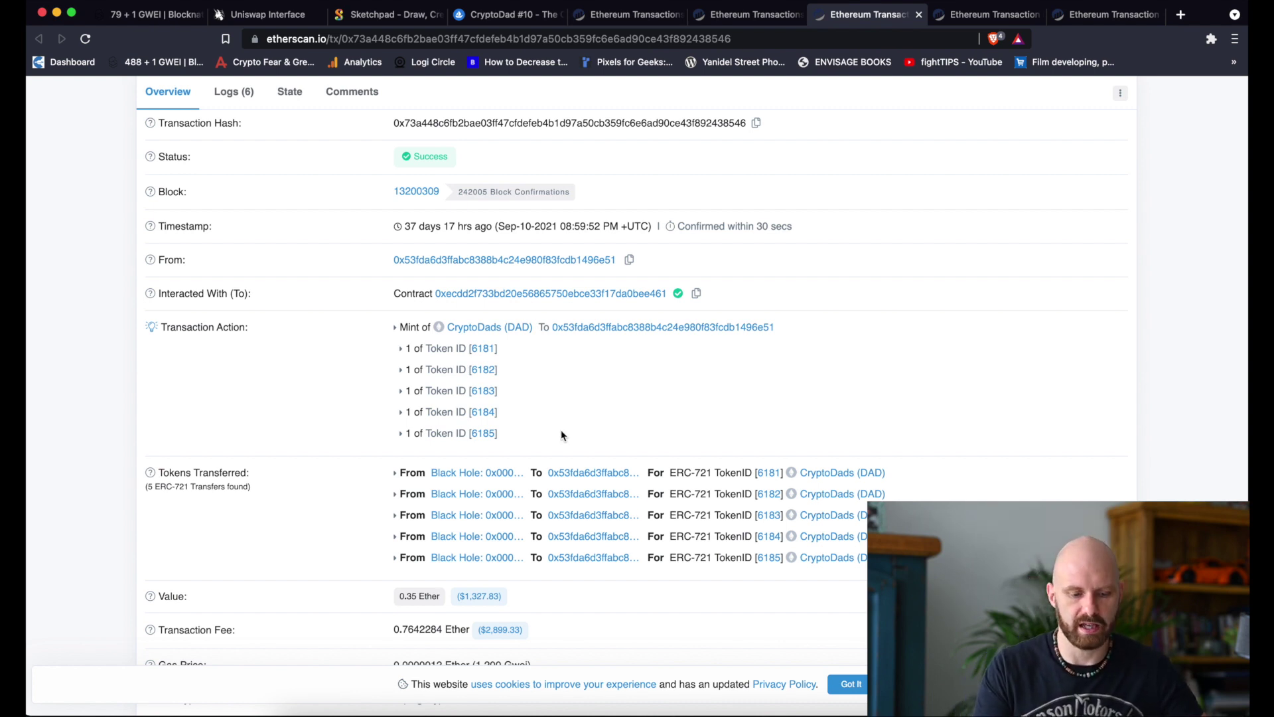
{"action": "scroll", "coordinate": [561, 431], "scroll_direction": "down", "scroll_amount": 2}
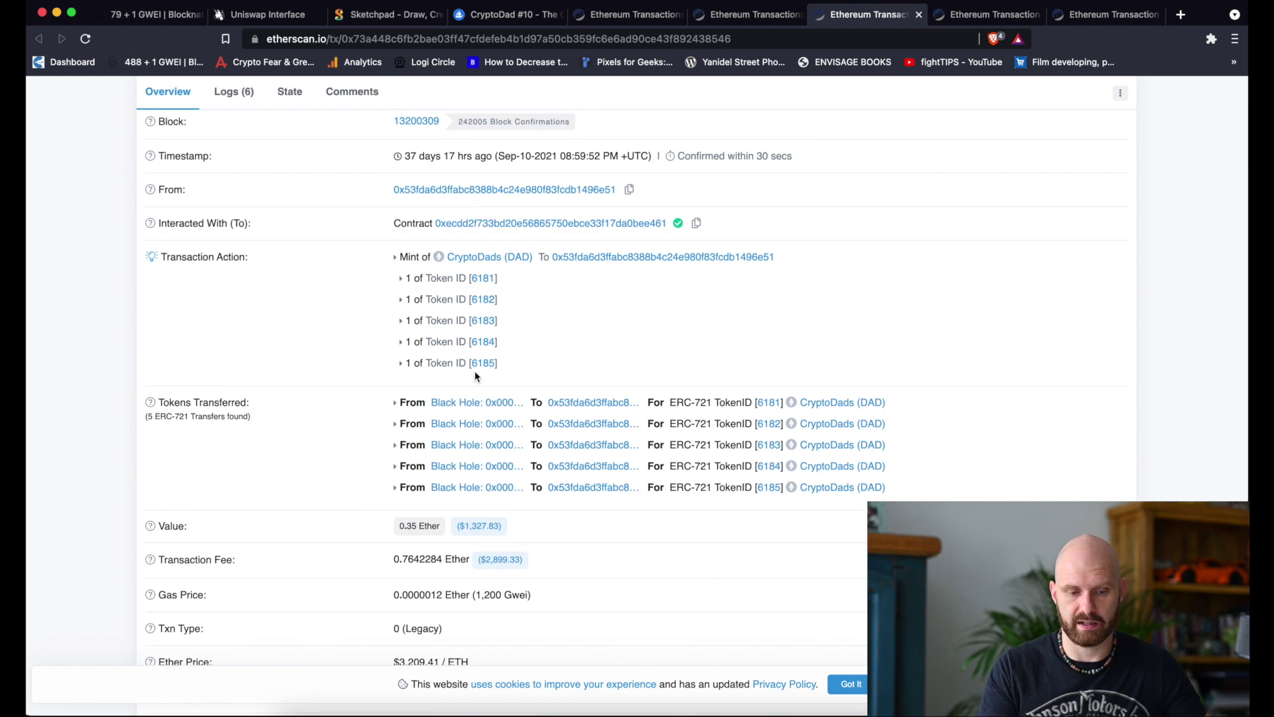
{"action": "scroll", "coordinate": [562, 436], "scroll_direction": "down", "scroll_amount": 4}
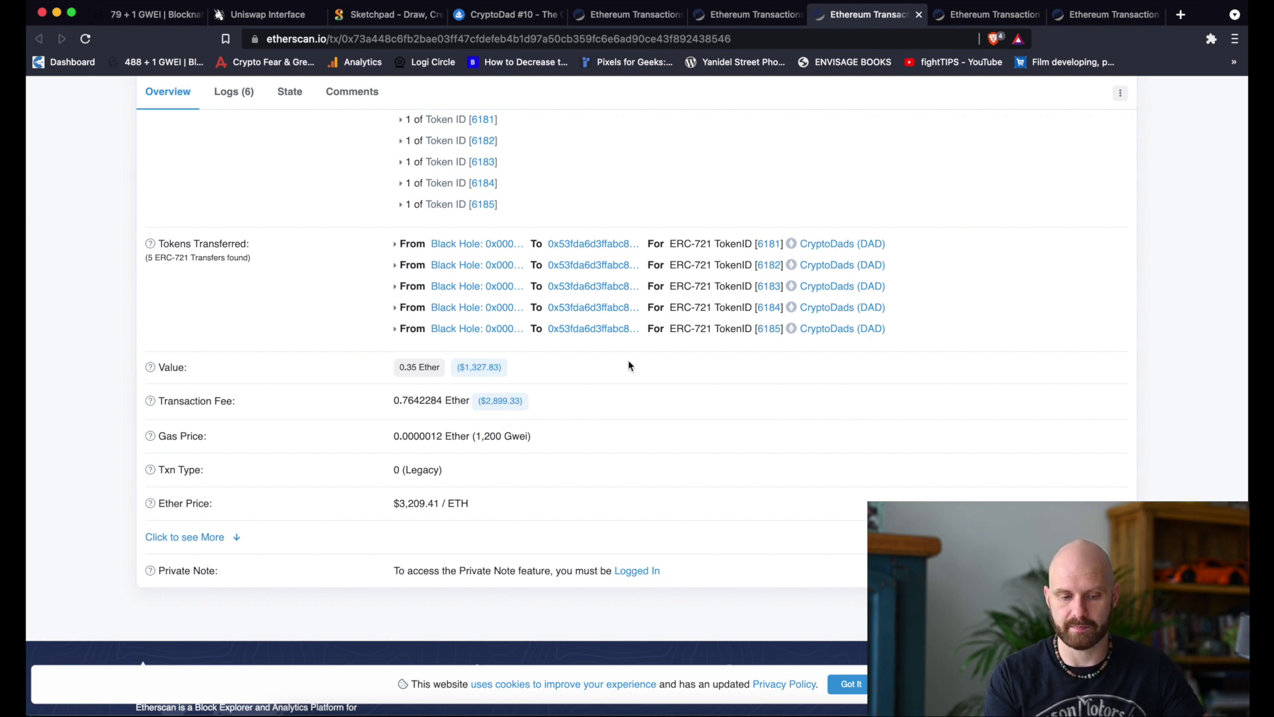
{"action": "scroll", "coordinate": [628, 359], "scroll_direction": "up", "scroll_amount": 4}
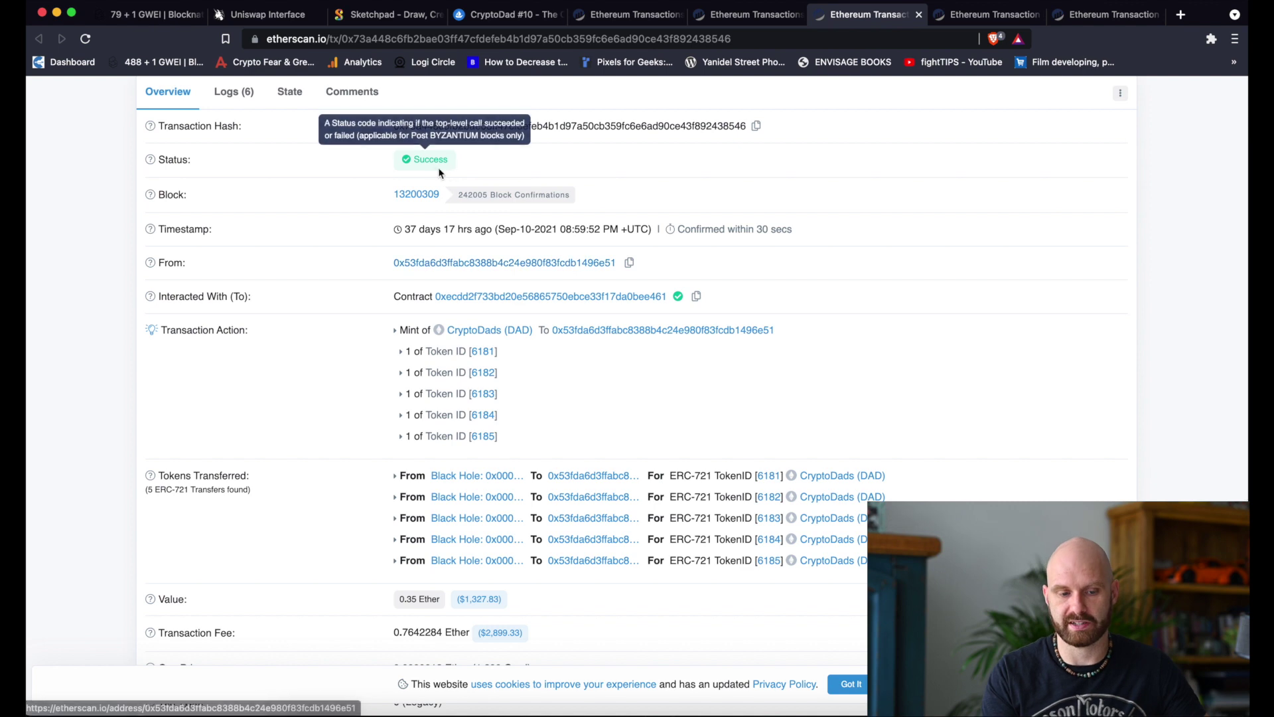
Step: Check the five-token mint's 1.245114 Ether fee, then open the 6741–6742 mint at 1,300 Gwei
{"action": "left_click", "coordinate": [996, 17]}
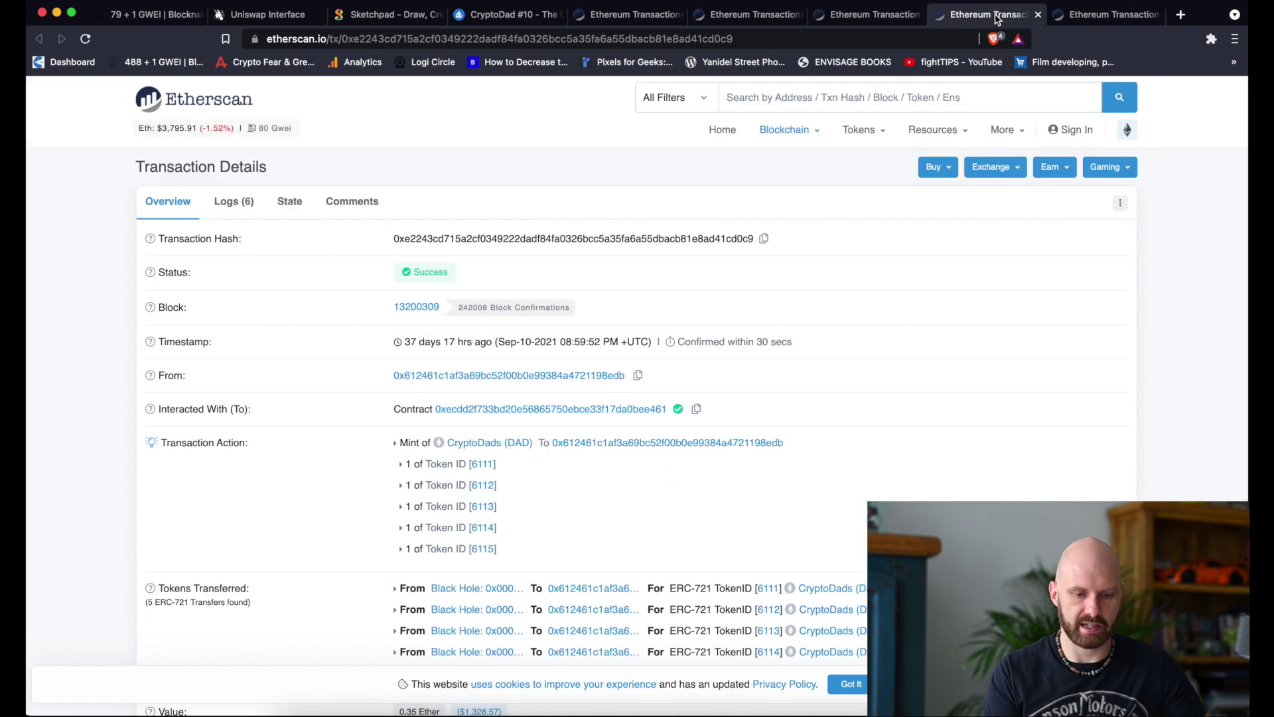
{"action": "scroll", "coordinate": [964, 369], "scroll_direction": "down", "scroll_amount": 1}
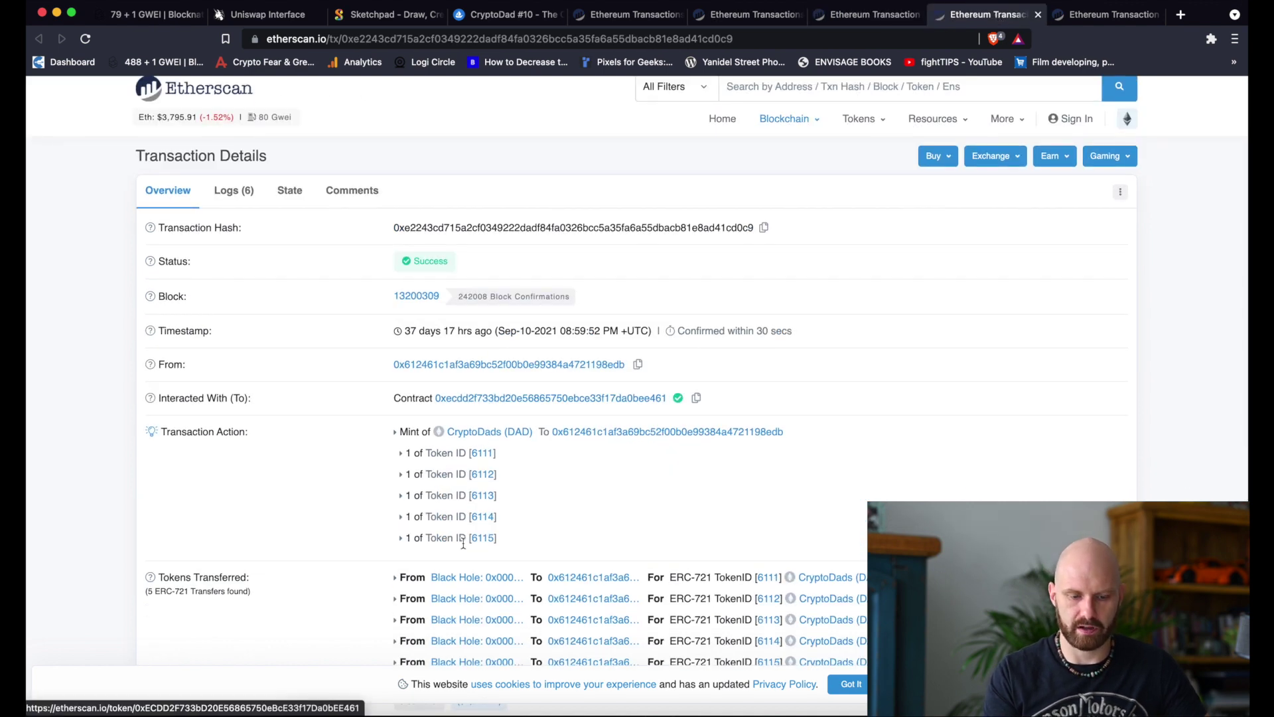
{"action": "scroll", "coordinate": [499, 508], "scroll_direction": "down", "scroll_amount": 6}
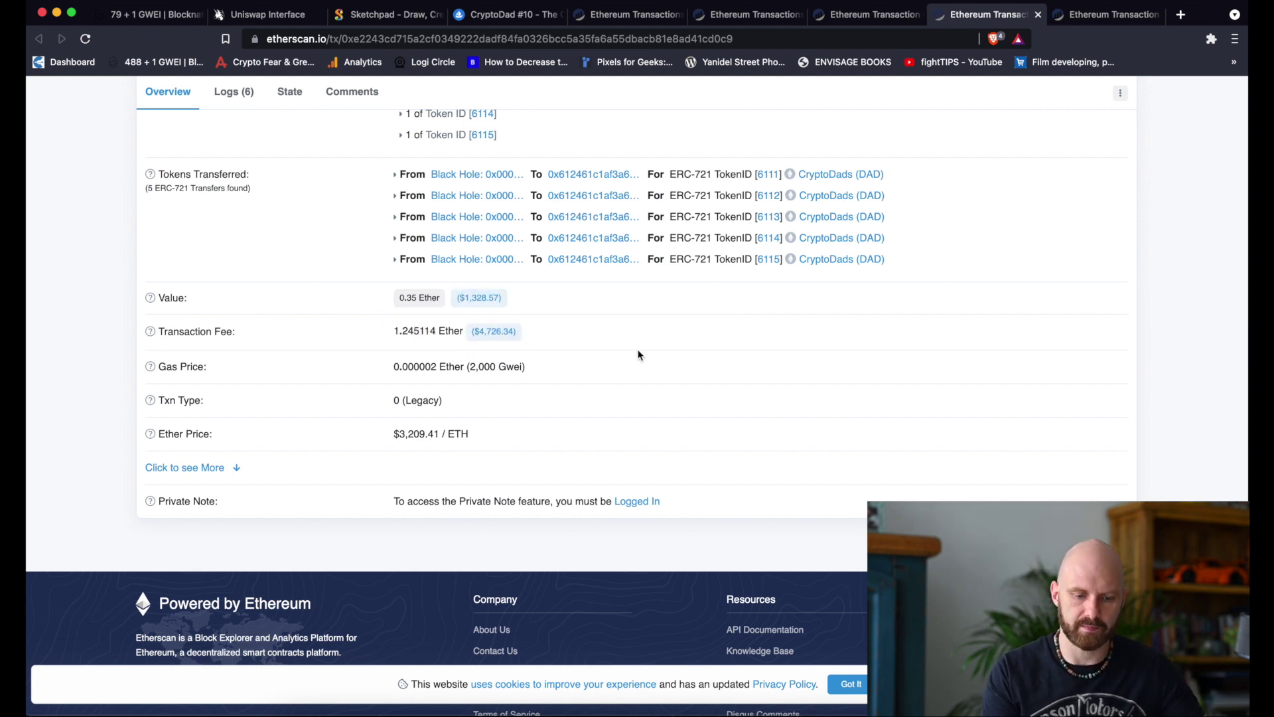
{"action": "scroll", "coordinate": [637, 352], "scroll_direction": "up", "scroll_amount": 2}
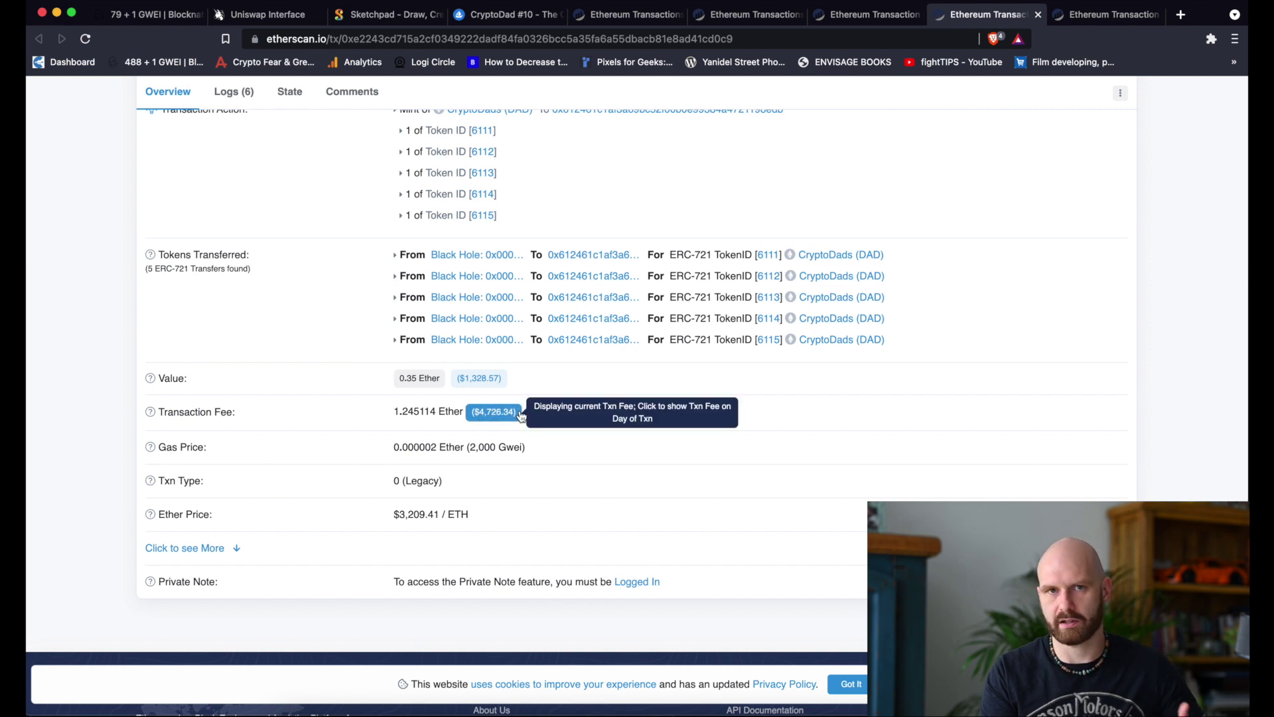
{"action": "left_click", "coordinate": [1089, 16]}
{"action": "scroll", "coordinate": [1061, 214], "scroll_direction": "down", "scroll_amount": 3}
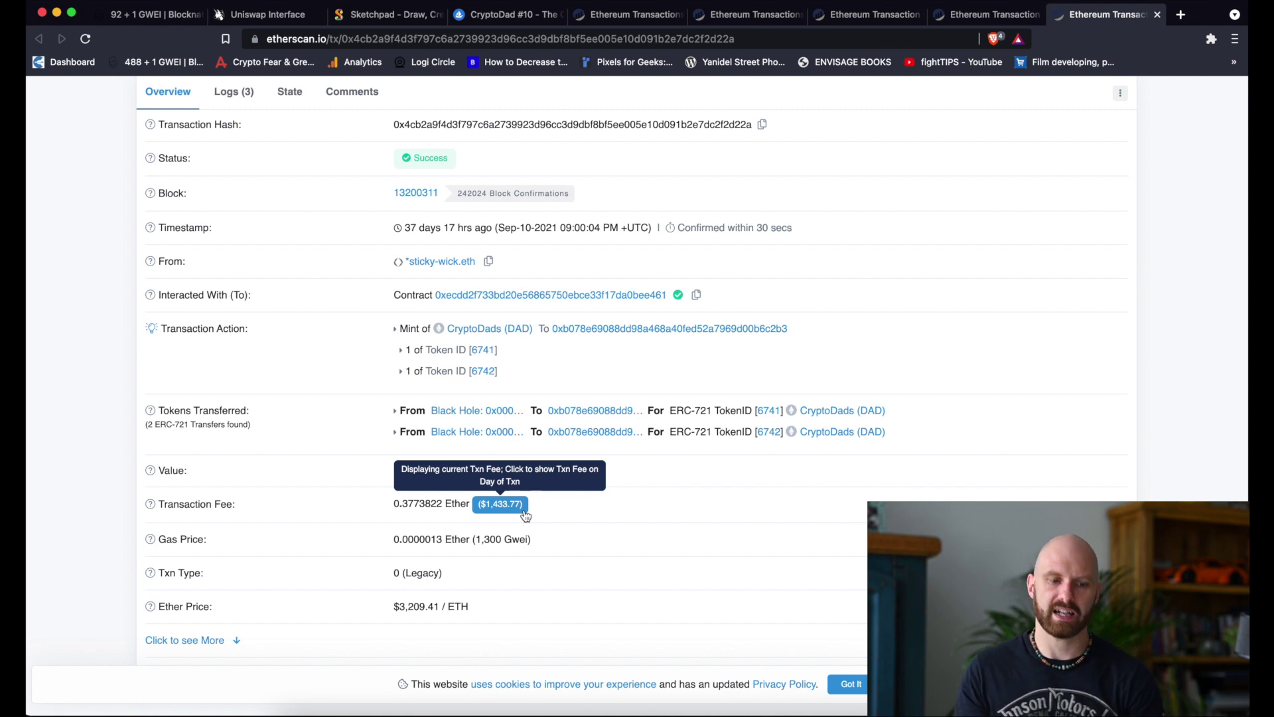
Step: Connect the MetaMask wallet to Uniswap
{"action": "left_click", "coordinate": [286, 14]}
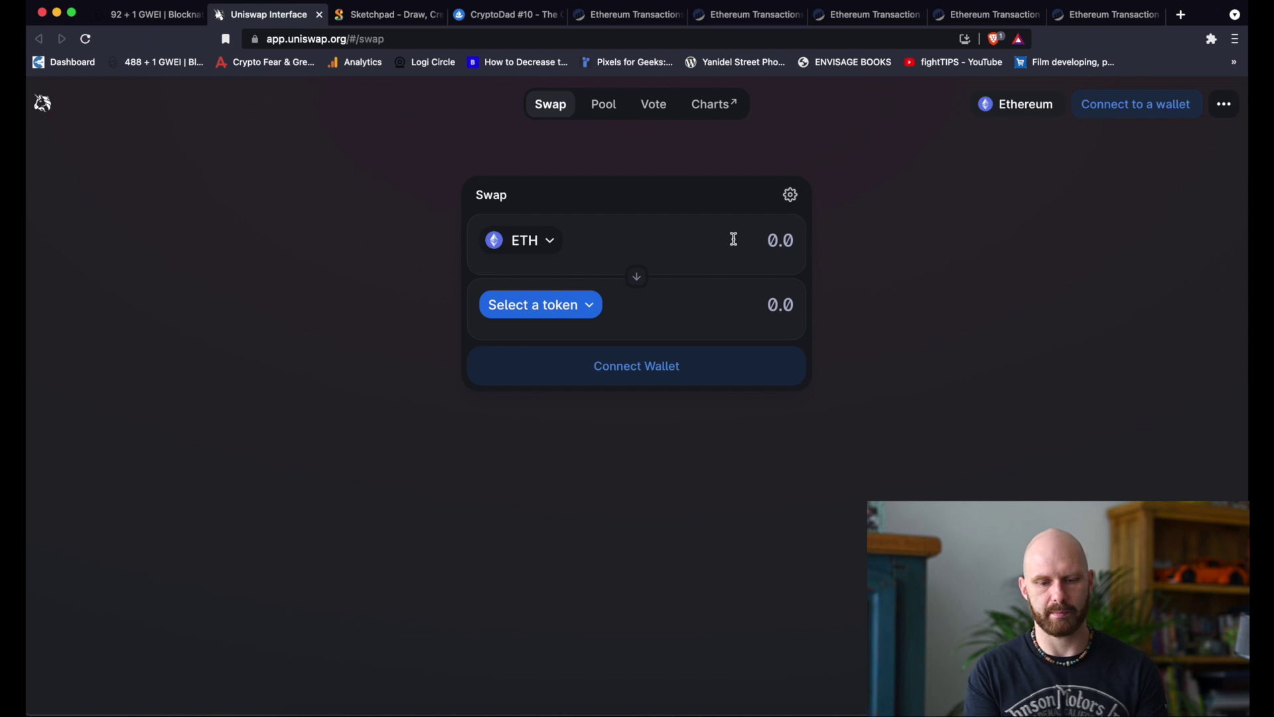
{"action": "left_click", "coordinate": [1136, 106]}
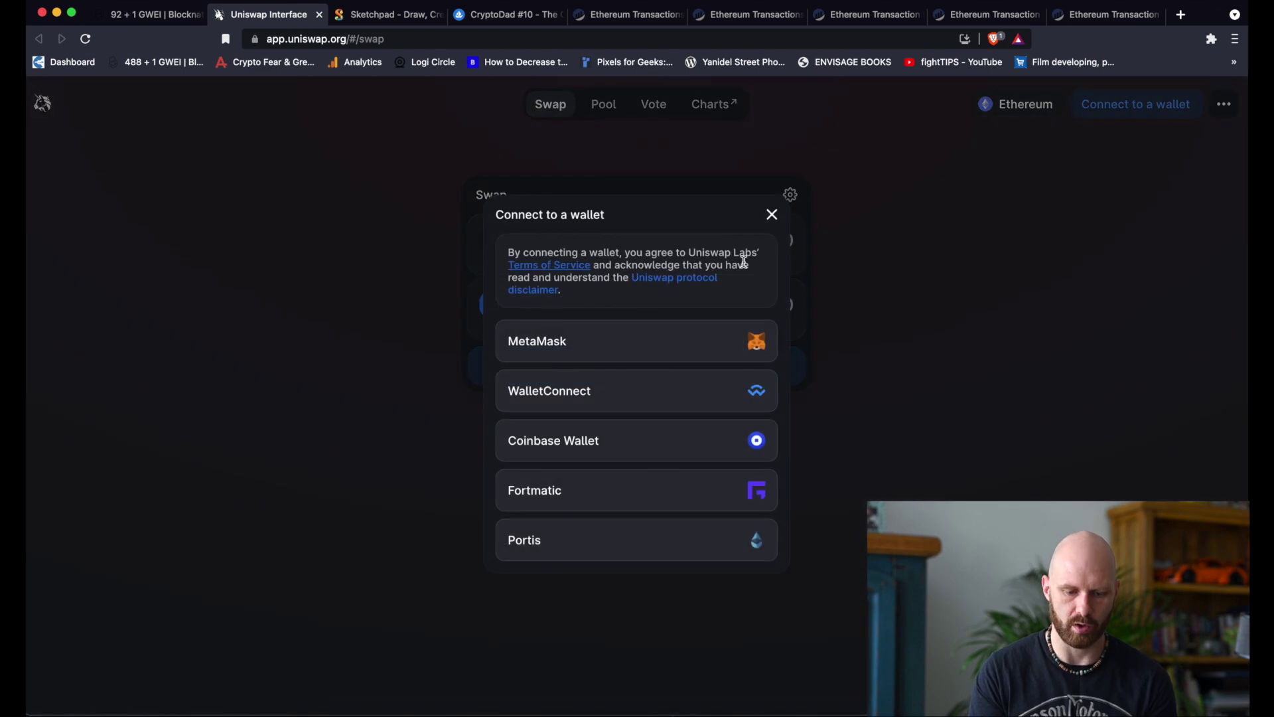
{"action": "left_click", "coordinate": [673, 335]}
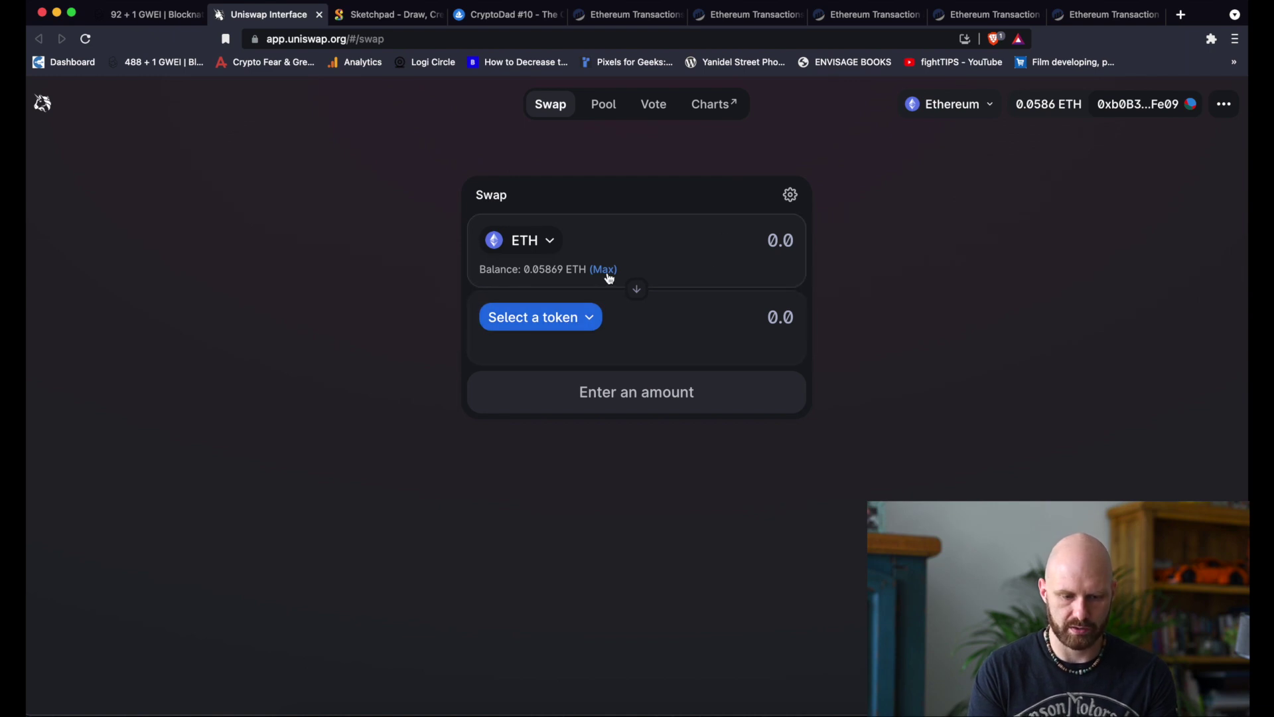
Step: Set up a swap of the full 184.784 GLM balance to USDT and request GLM spending approval
{"action": "left_click", "coordinate": [547, 244]}
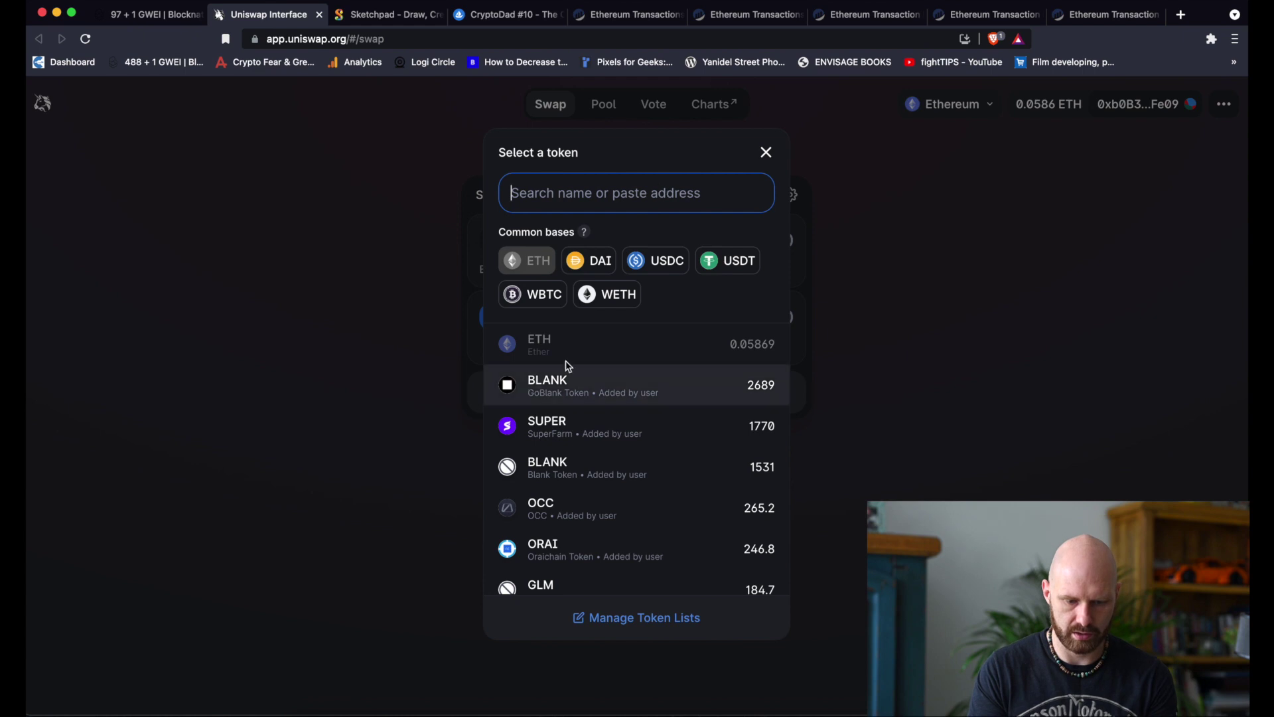
{"action": "left_click", "coordinate": [544, 586]}
{"action": "left_click", "coordinate": [584, 318]}
{"action": "left_click", "coordinate": [702, 260]}
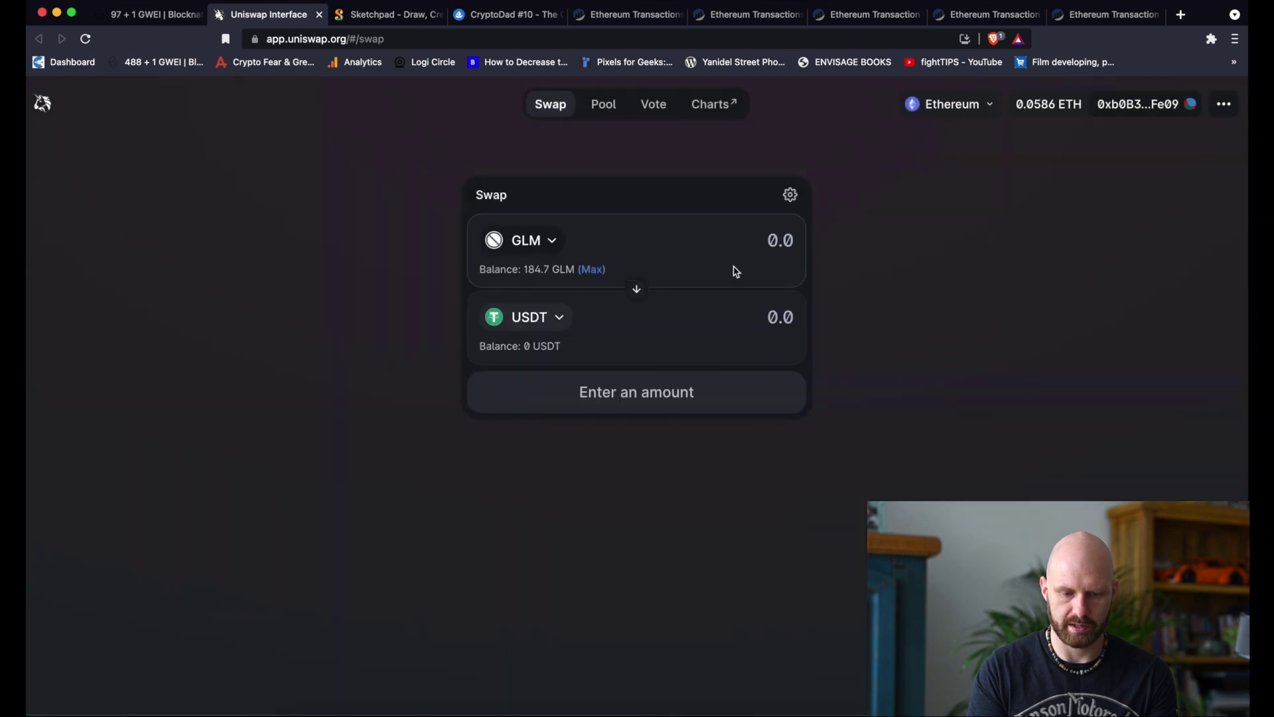
{"action": "left_click", "coordinate": [590, 269]}
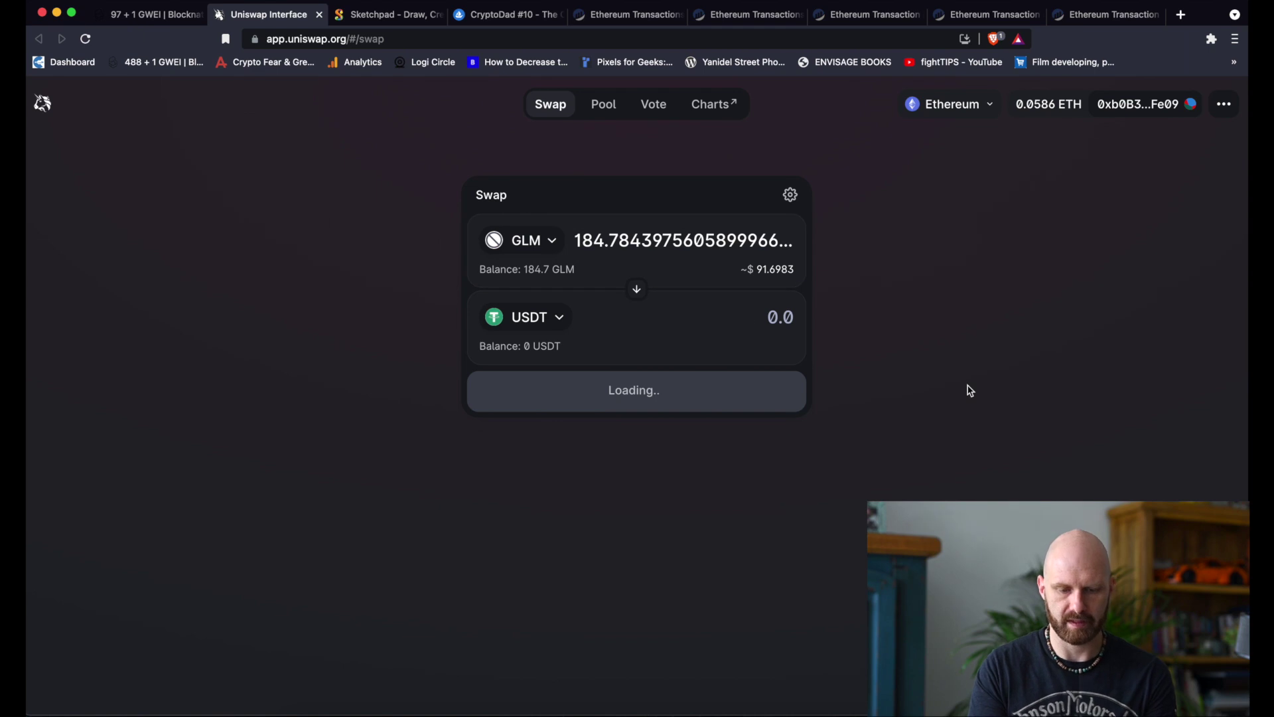
{"action": "left_click", "coordinate": [674, 421]}
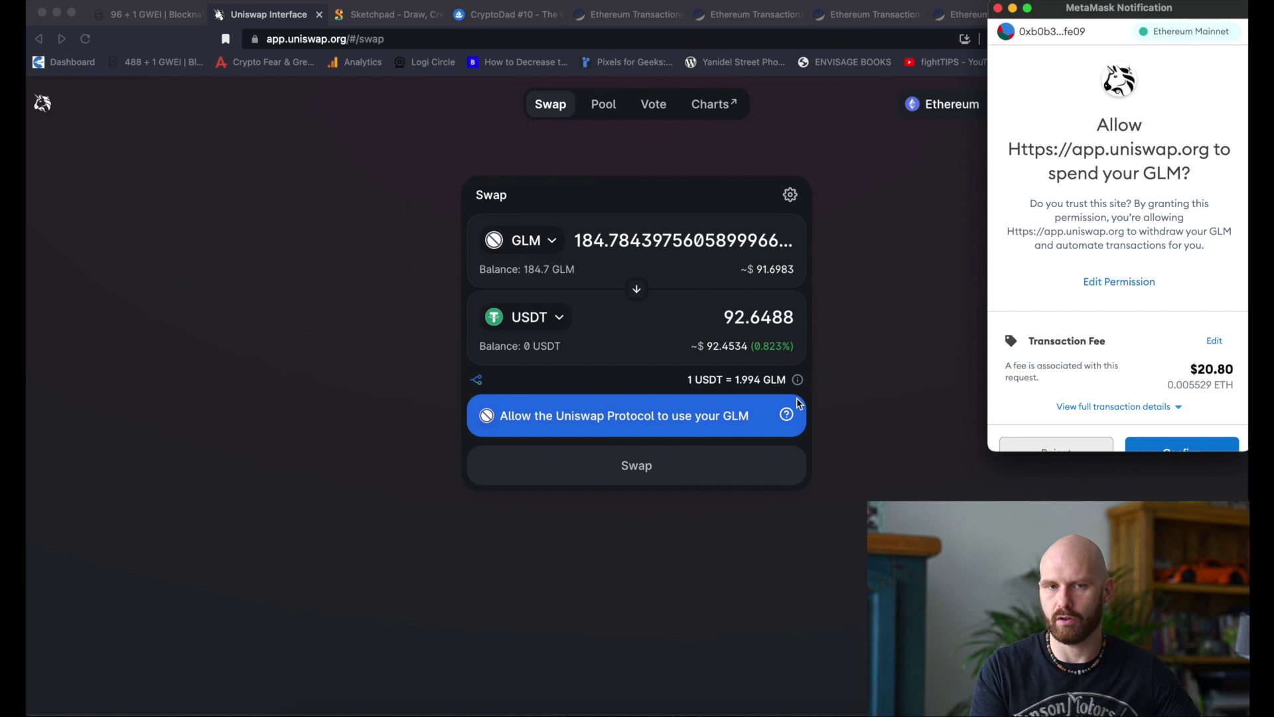
Step: Reject the MetaMask request for Uniswap to spend GLM
{"action": "scroll", "coordinate": [1089, 294], "scroll_direction": "down", "scroll_amount": 2}
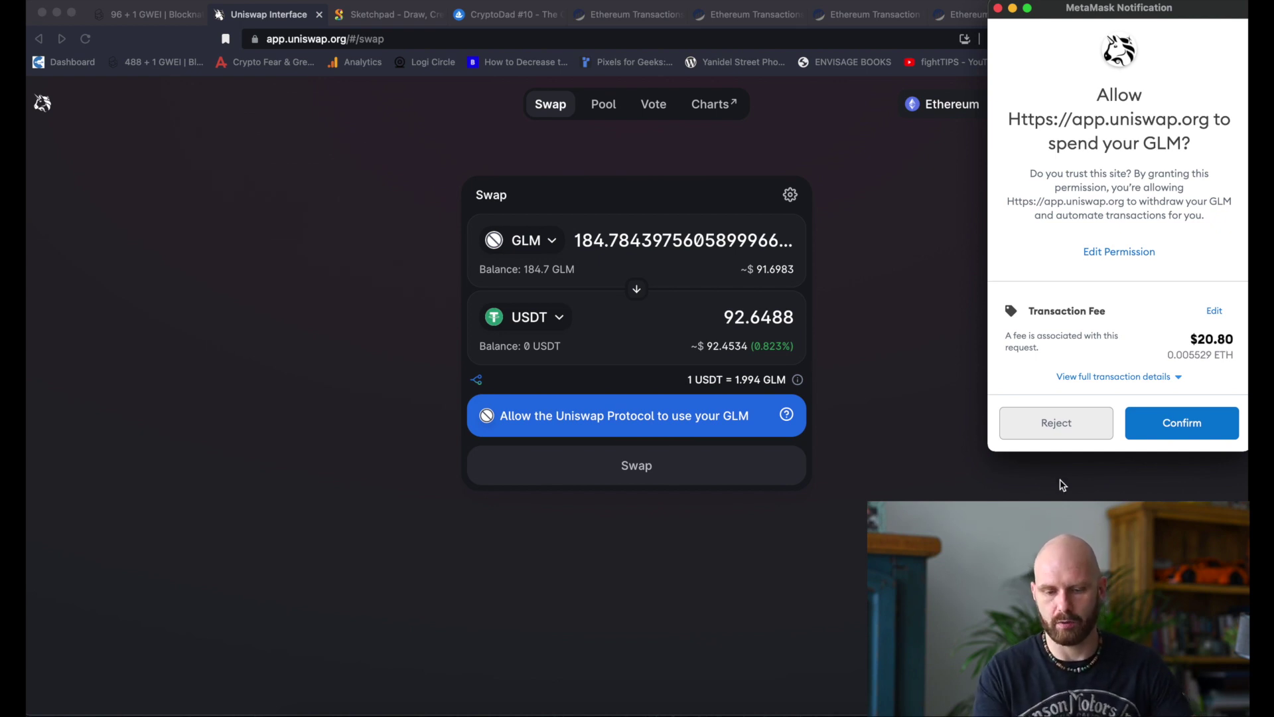
{"action": "left_click", "coordinate": [1061, 427]}
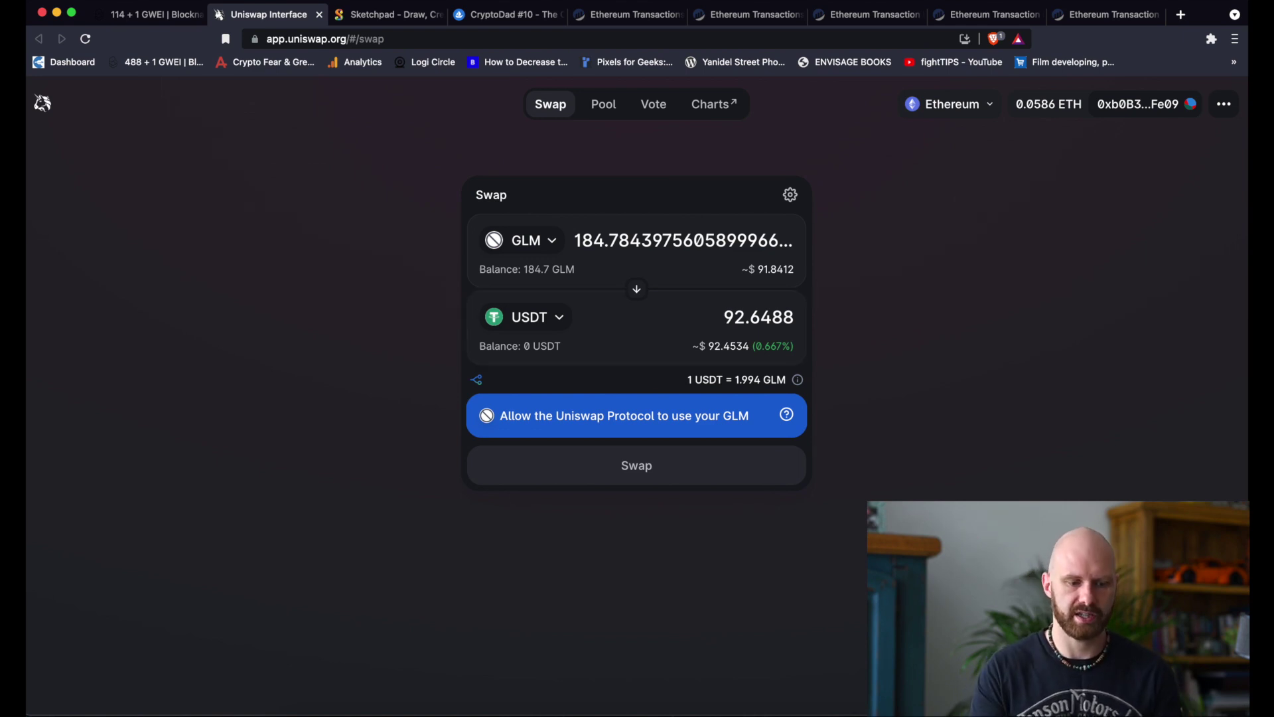
Step: Check Blocknative's next-block gas estimates, then select Priority fee / Max fee in the Sketchpad diagram
{"action": "left_click", "coordinate": [169, 13]}
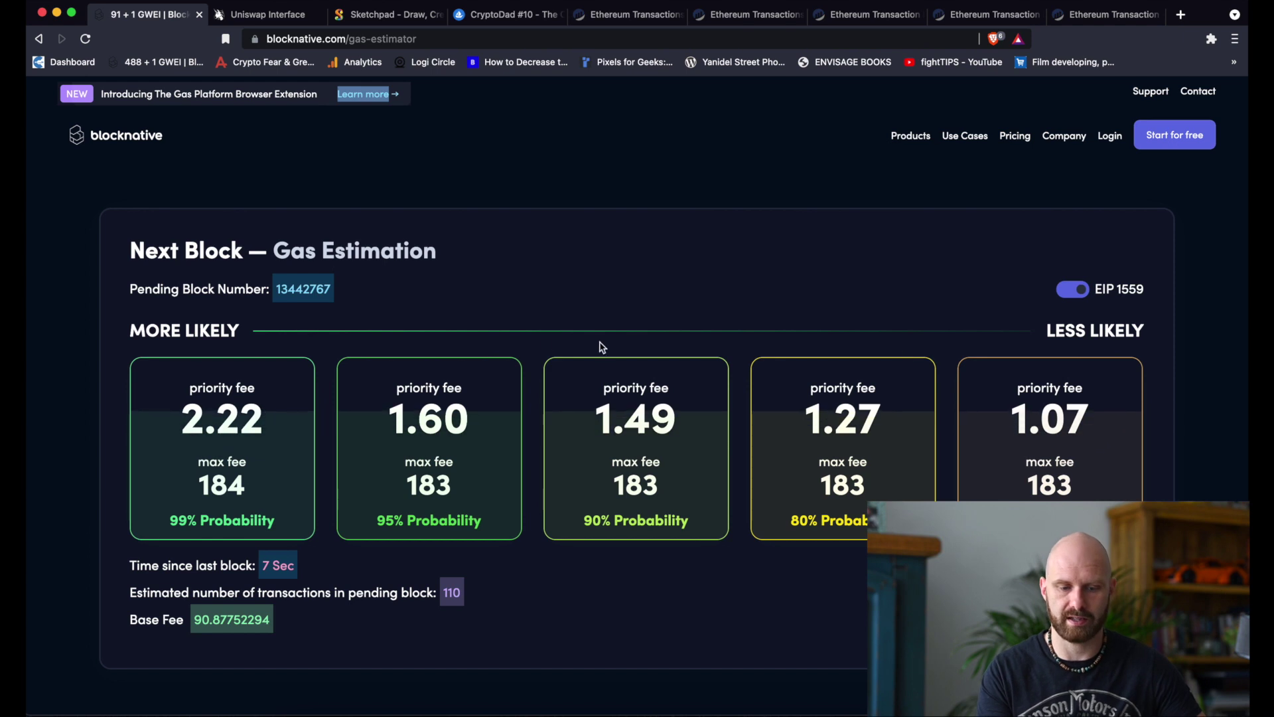
{"action": "left_click", "coordinate": [385, 14]}
{"action": "left_click", "coordinate": [995, 405]}
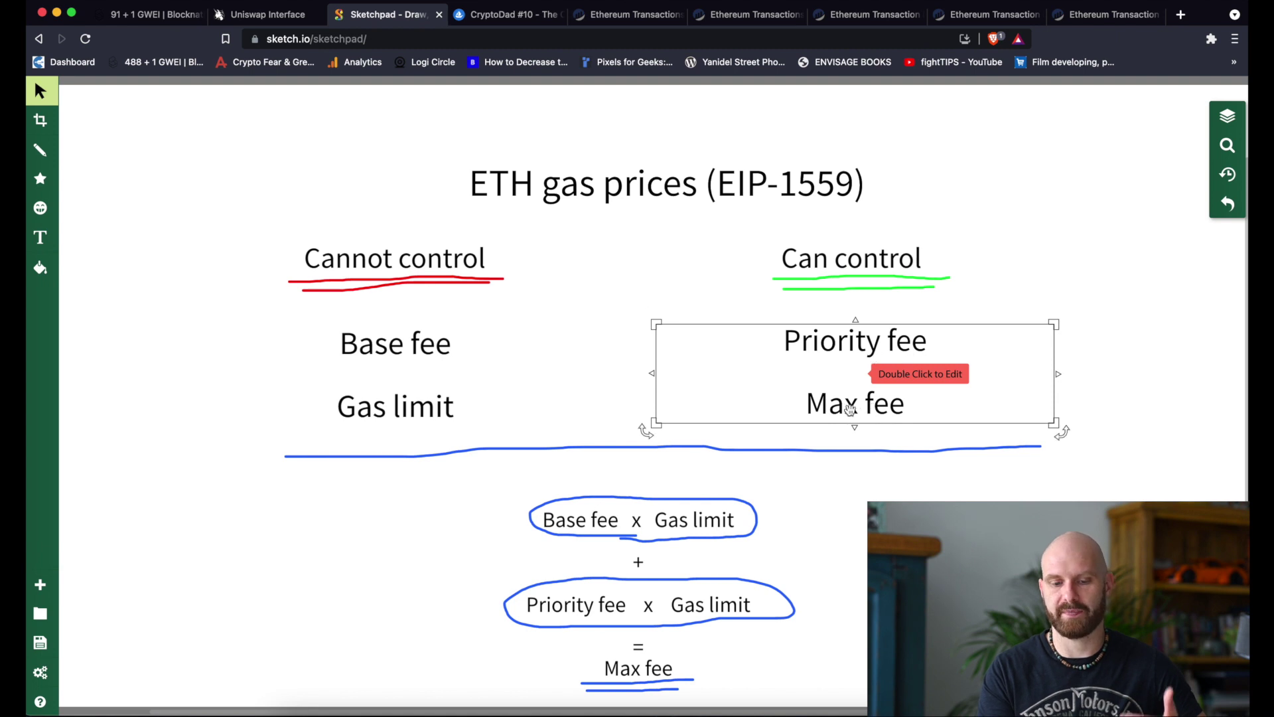
{"action": "left_click", "coordinate": [902, 450]}
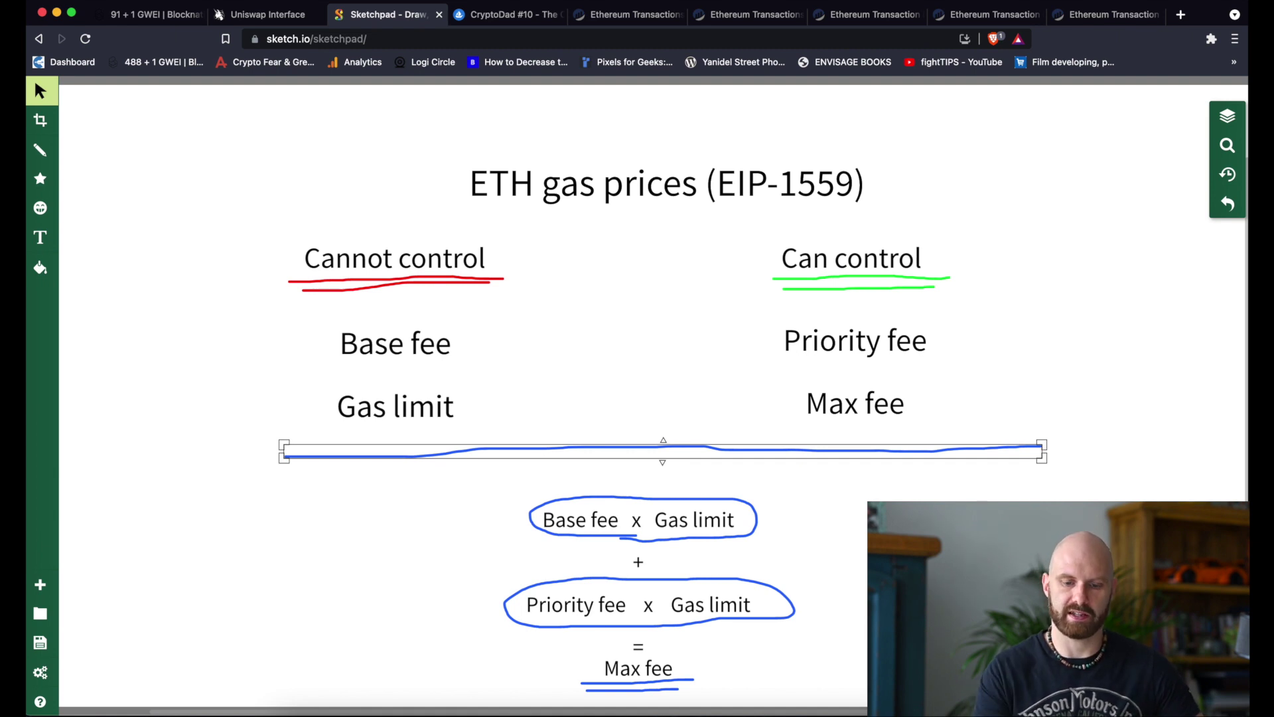
{"action": "left_click", "coordinate": [810, 398]}
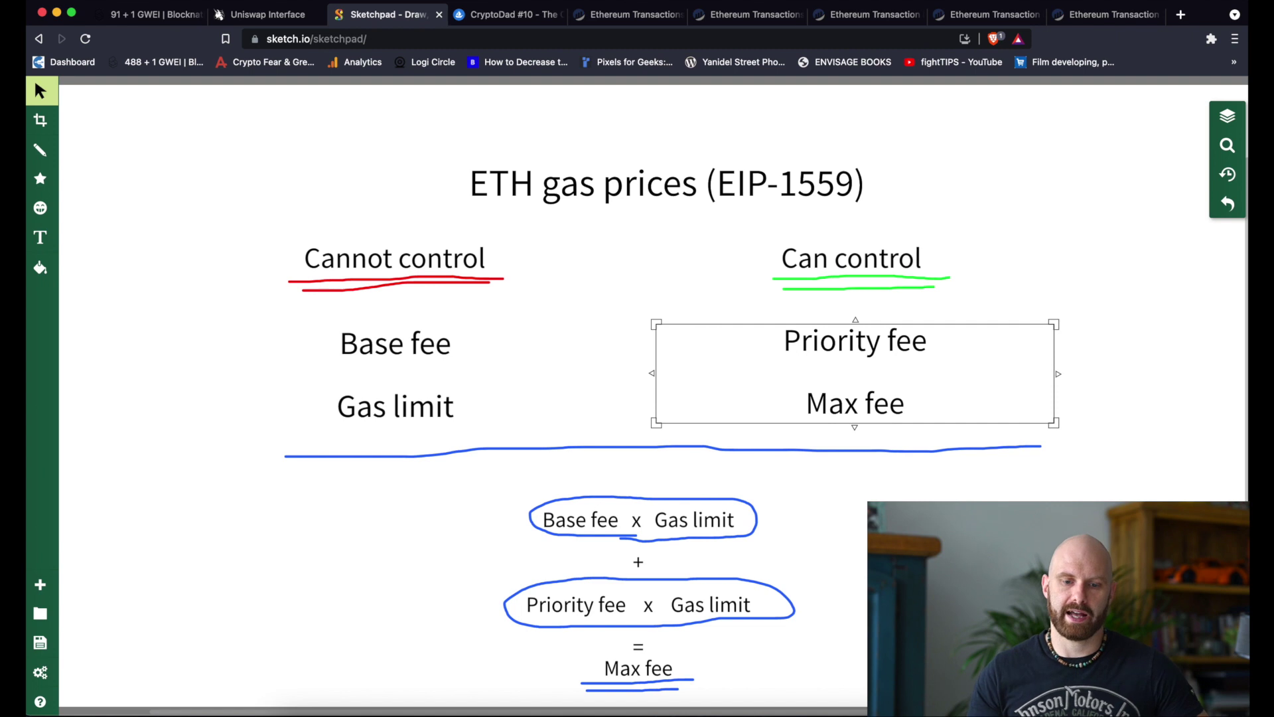